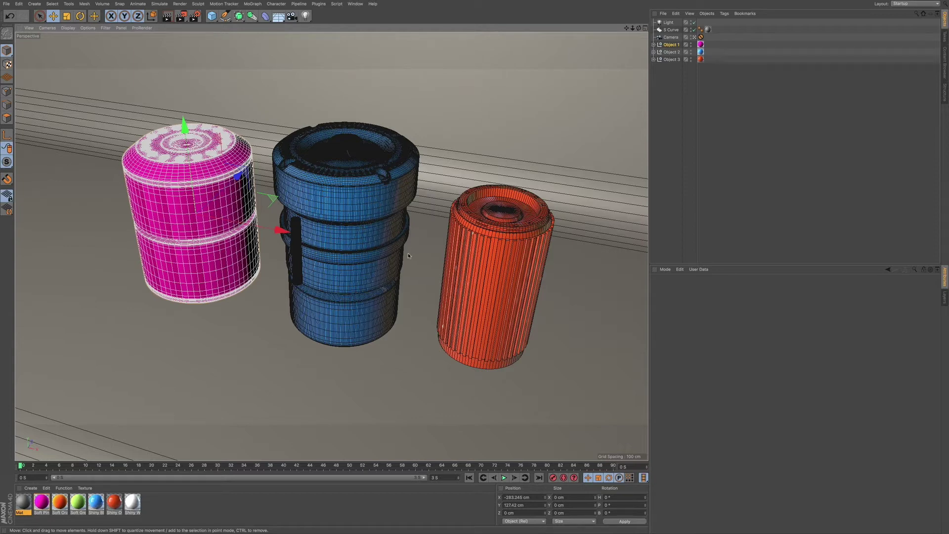
# Step: Display the viewport shaded without wireframe lines and add a Compositing tag to the blue Object 2
pyautogui.hotkey('ctrl', 'r')
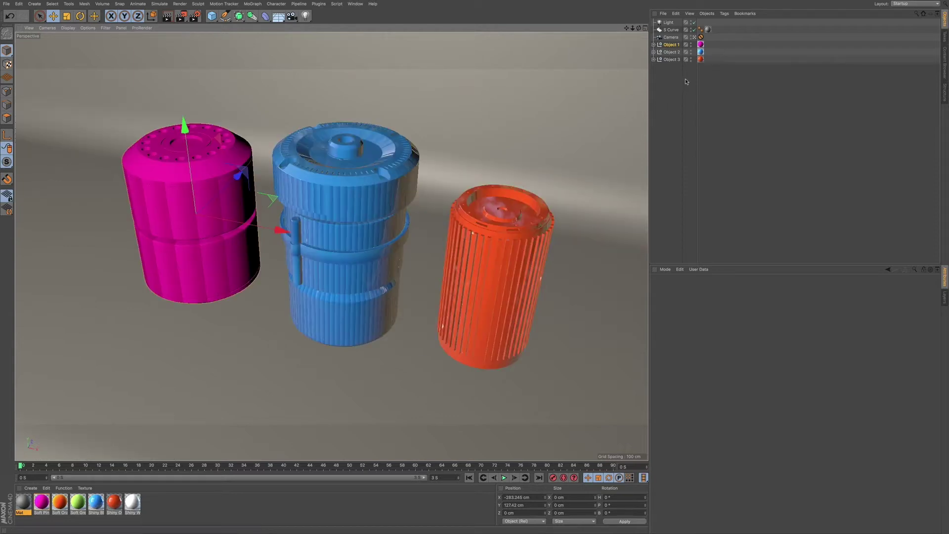
pyautogui.click(672, 52)
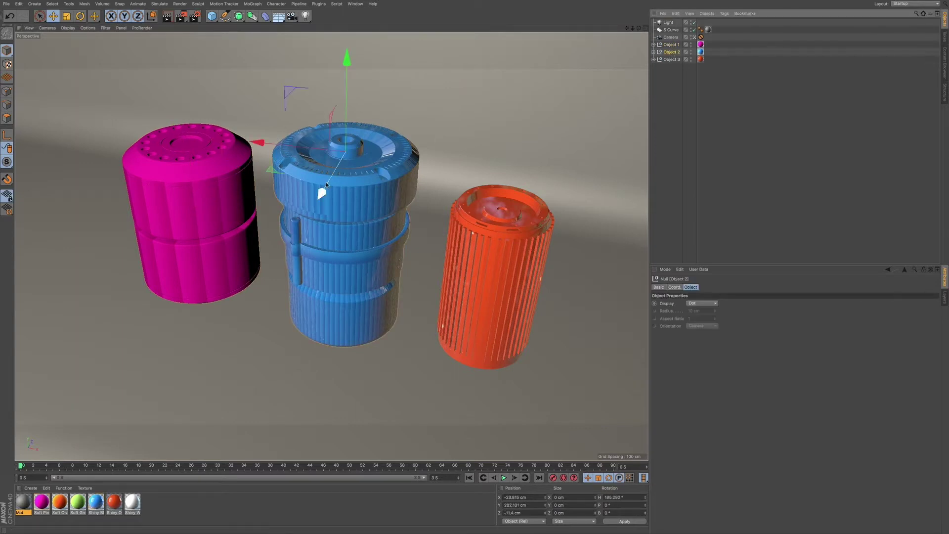
pyautogui.click(691, 52)
pyautogui.click(691, 51)
pyautogui.rightClick(669, 53)
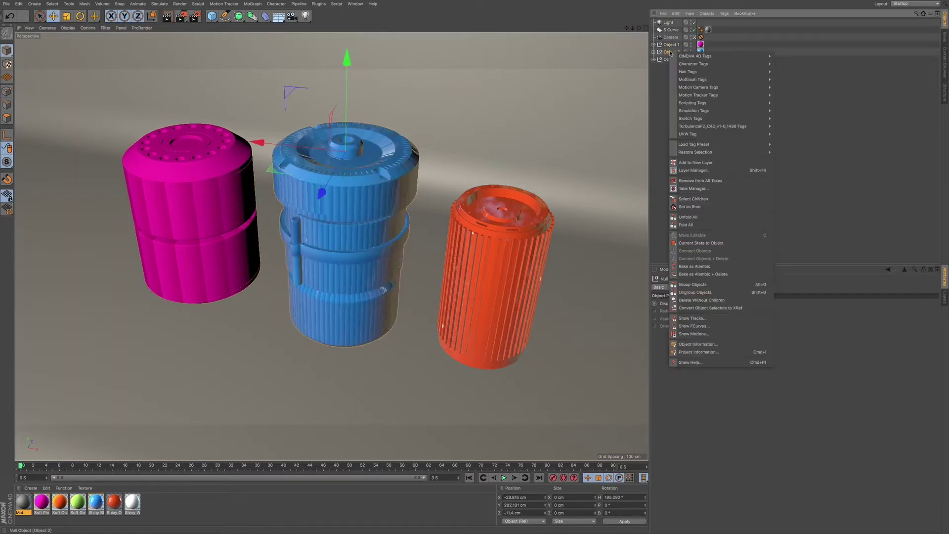
pyautogui.moveTo(689, 56)
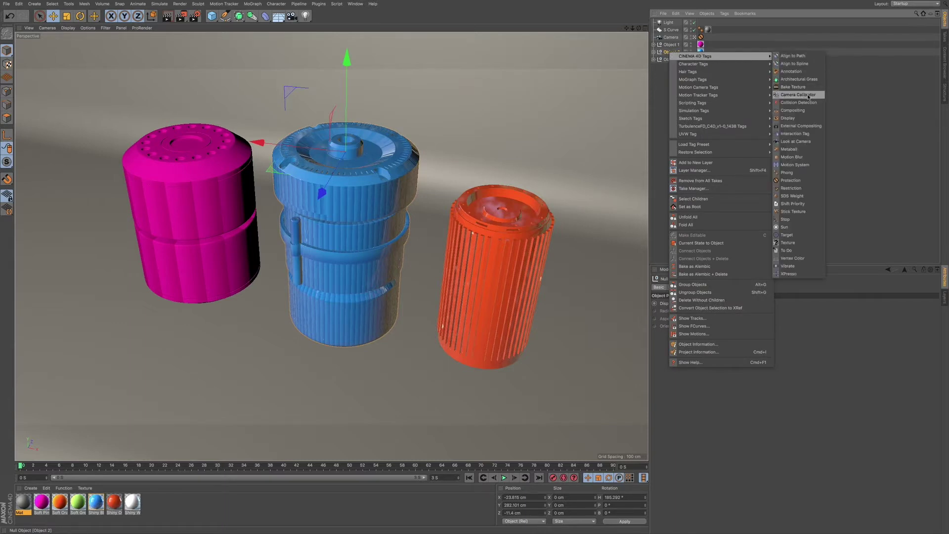
pyautogui.click(790, 112)
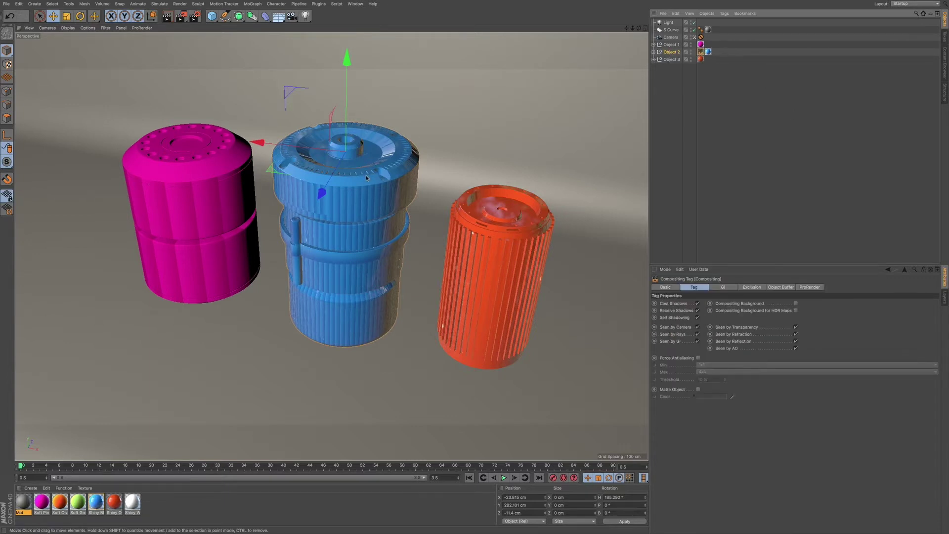
# Step: Review Object 2's child objects and the Compositing tag's basic, tag and exclusion settings
pyautogui.click(653, 52)
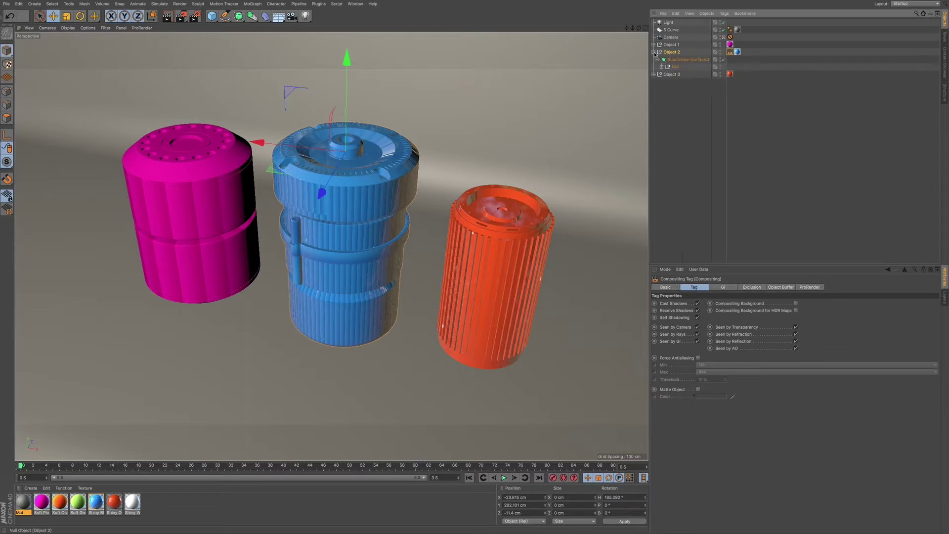
pyautogui.click(653, 52)
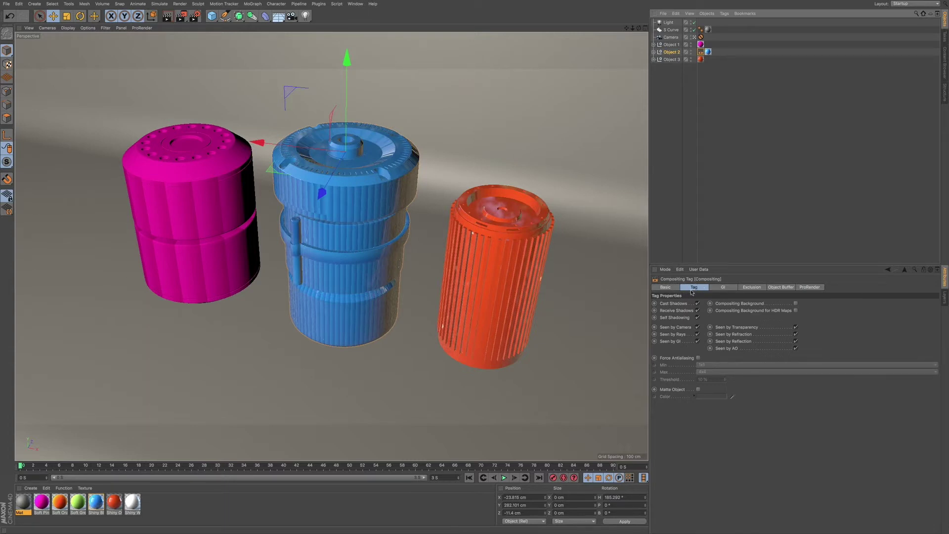
pyautogui.click(665, 288)
pyautogui.click(691, 287)
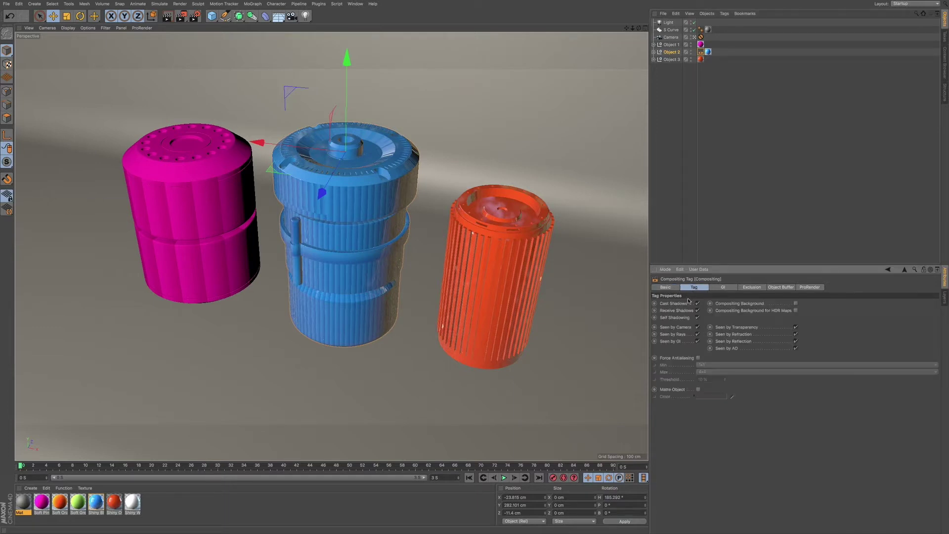
pyautogui.click(752, 288)
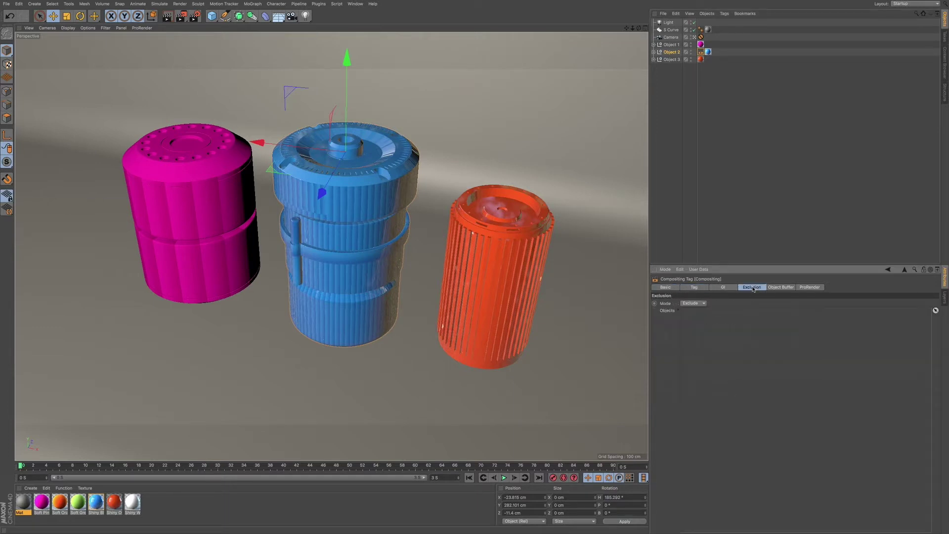
# Step: Return to the Compositing tag's main properties and render the scene to the Picture Viewer with all shadow options enabled
pyautogui.click(705, 290)
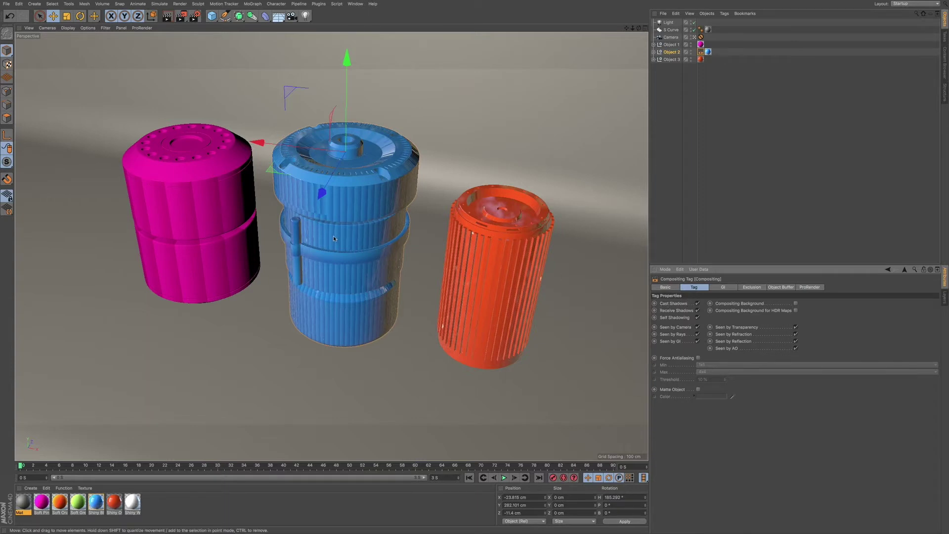
pyautogui.hotkey('shift', 'r')
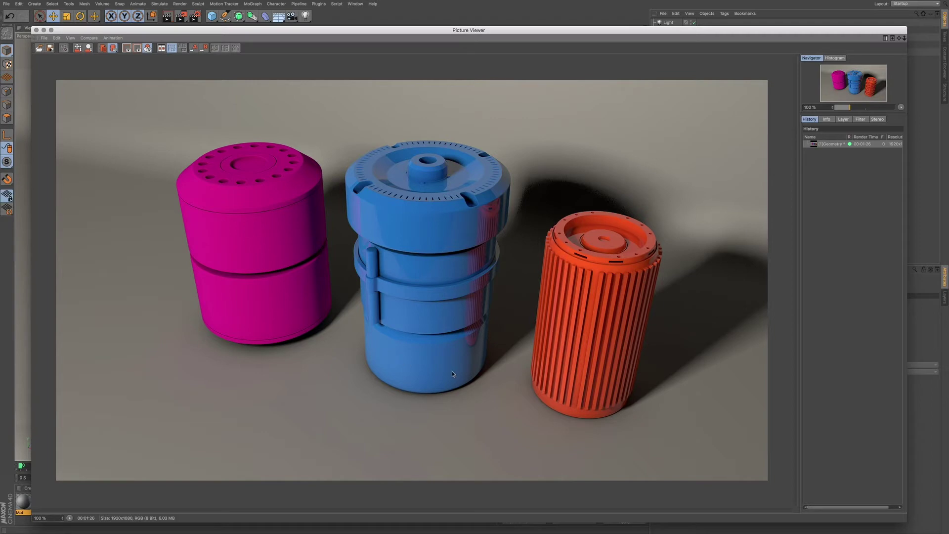
pyautogui.click(43, 31)
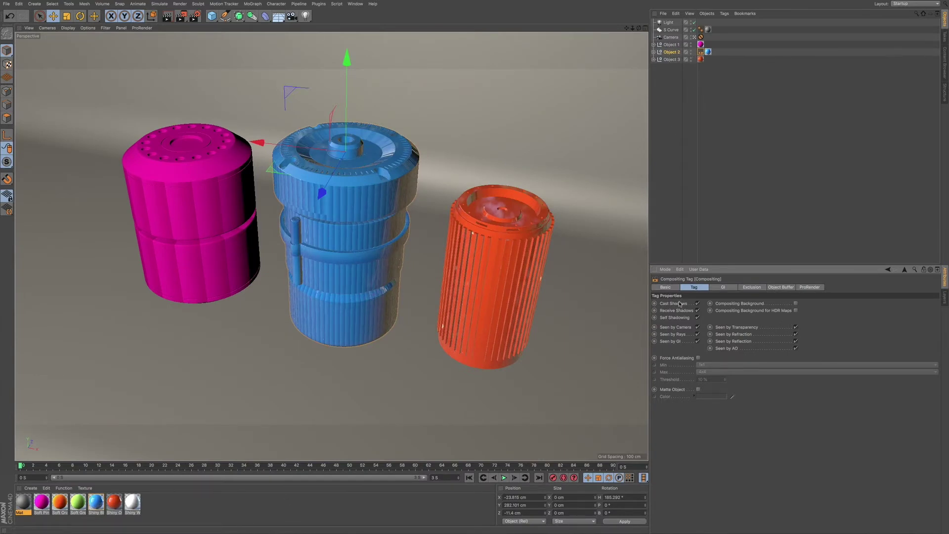
# Step: Turn off Cast Shadows in Object 2's Compositing tag, render the scene to the Picture Viewer, and re-enable the option
pyautogui.click(698, 302)
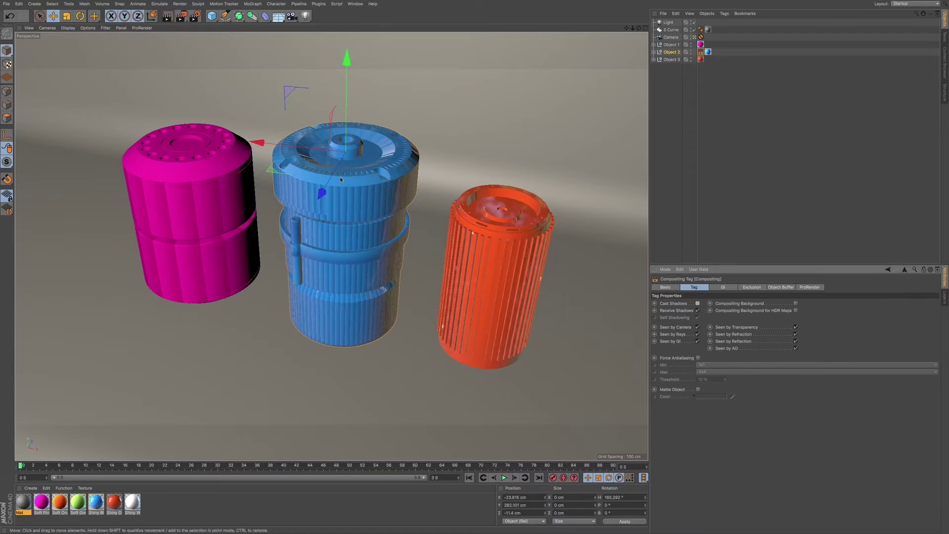
pyautogui.click(181, 16)
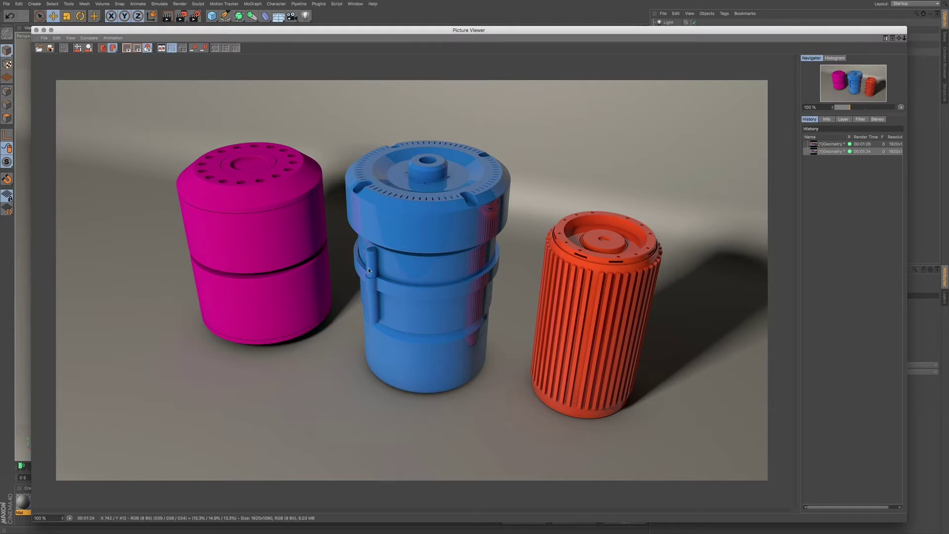
pyautogui.click(43, 30)
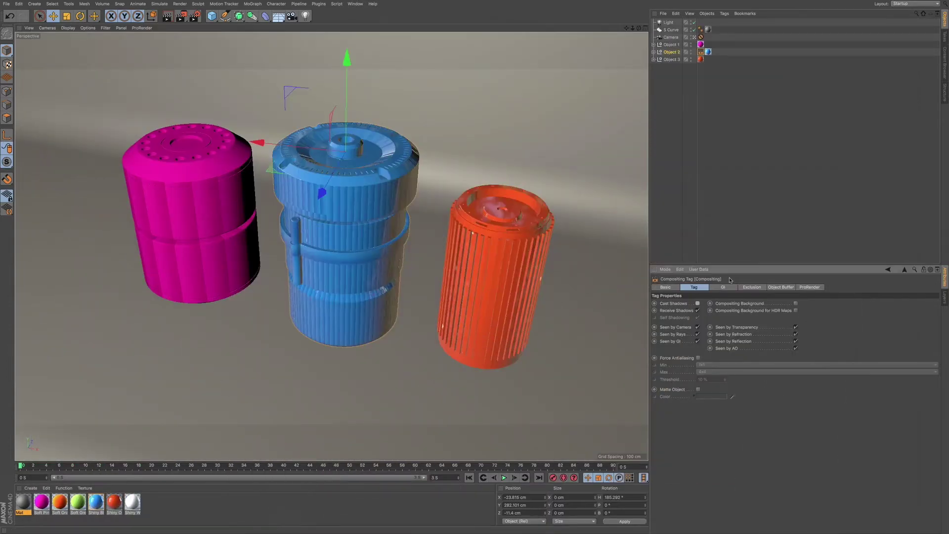
pyautogui.click(697, 303)
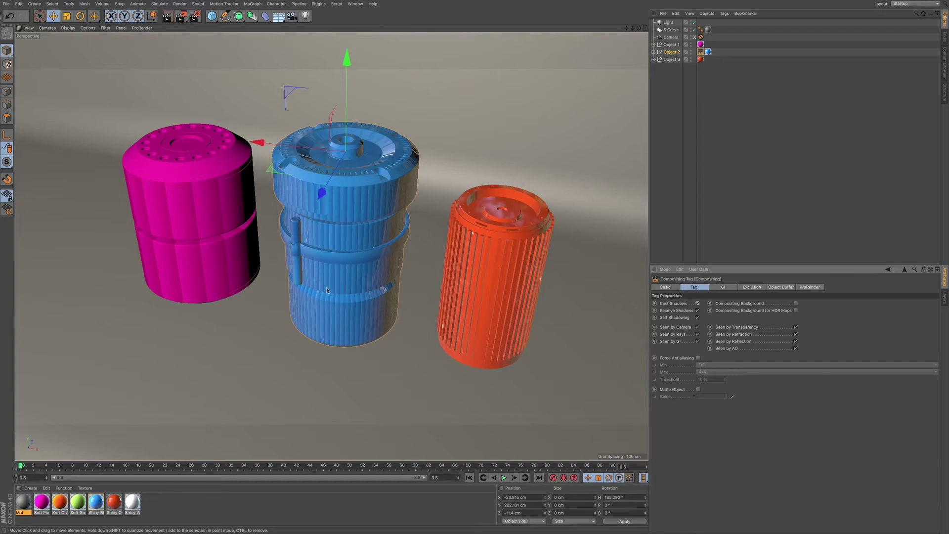
# Step: Move the orange Object 3 in the top view to the front of Object 1, then return to the perspective view
pyautogui.click(484, 292)
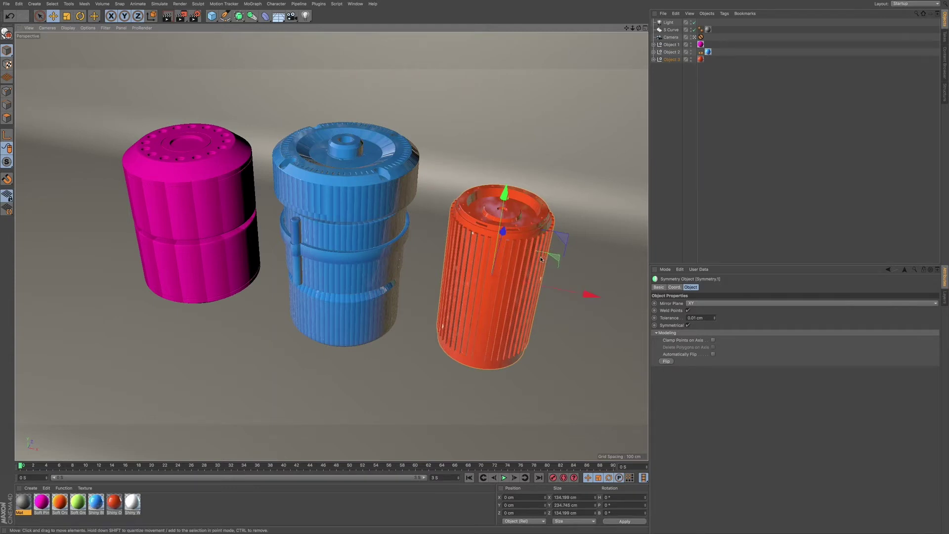
pyautogui.press('F2')
pyautogui.moveTo(588, 214); pyautogui.dragTo(361, 331)
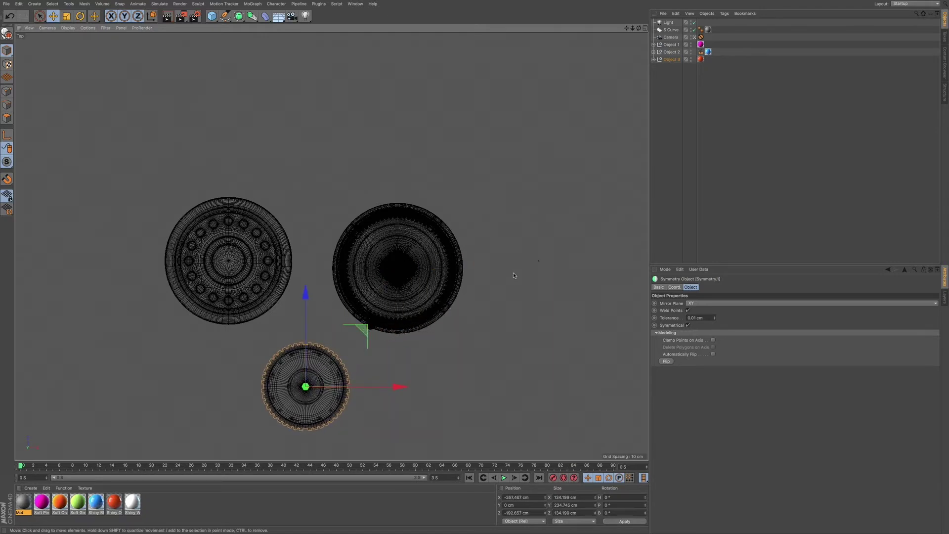
pyautogui.press('F1')
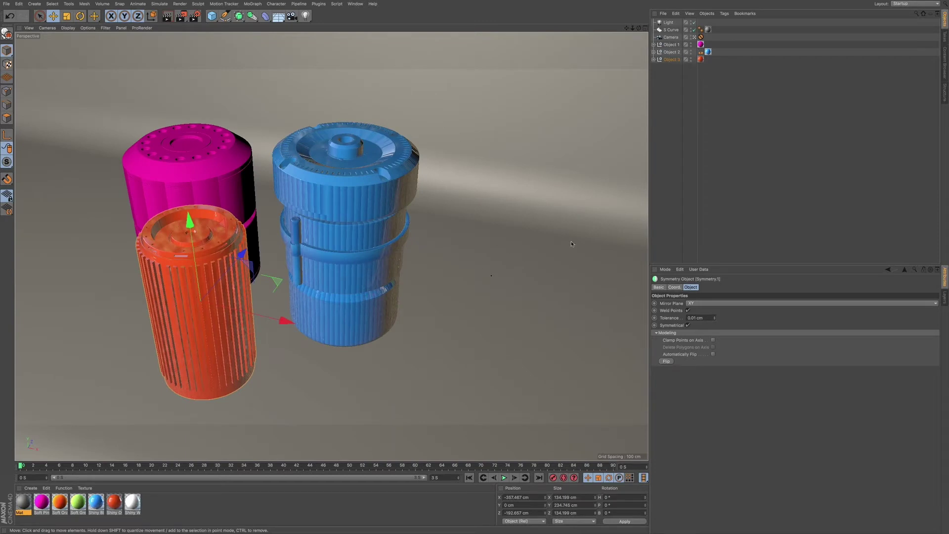
# Step: Disable Receive Shadows in Object 2's Compositing tag and render the scene to the Picture Viewer
pyautogui.click(700, 52)
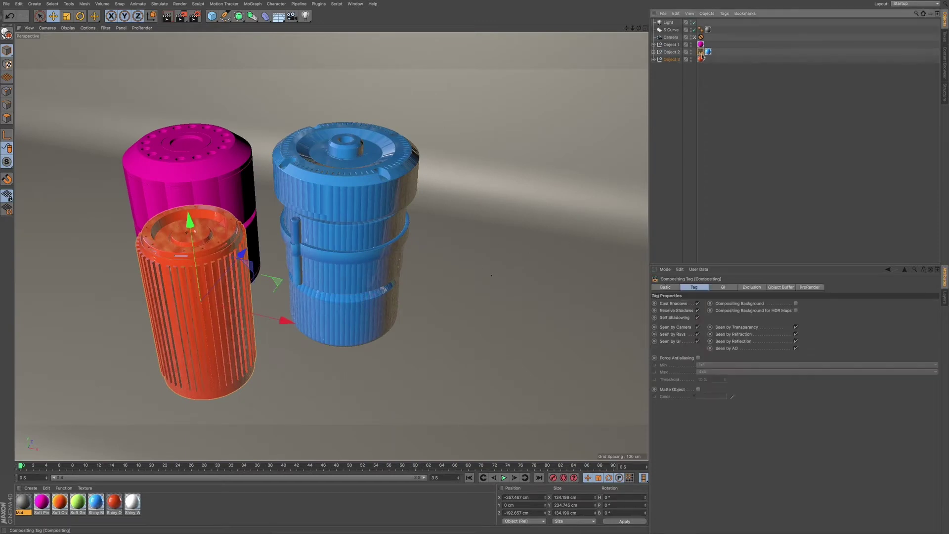
pyautogui.click(697, 311)
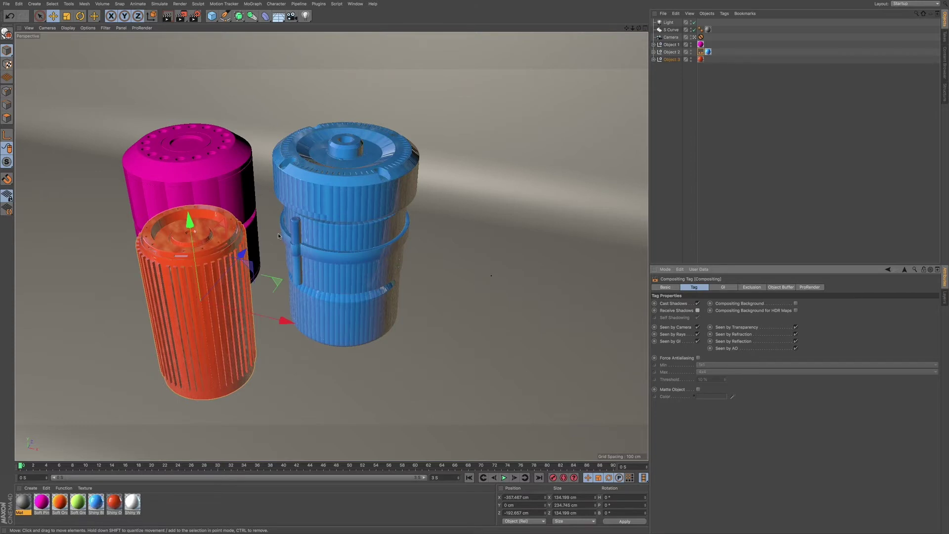
pyautogui.click(181, 16)
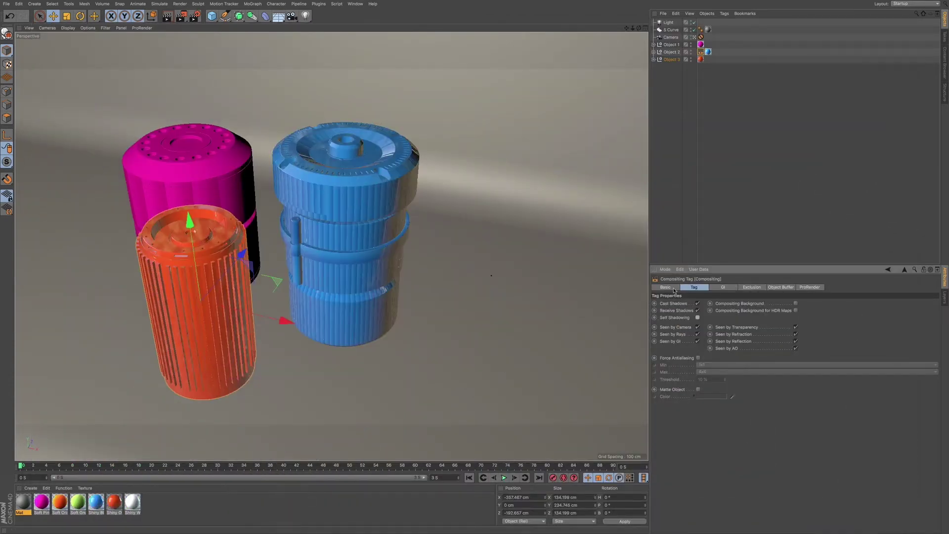
# Step: Restore the shadow options of Object 2's Compositing tag and undo the move of the orange Object 3
pyautogui.click(697, 310)
pyautogui.click(698, 311)
pyautogui.hotkey('ctrl', 'z')
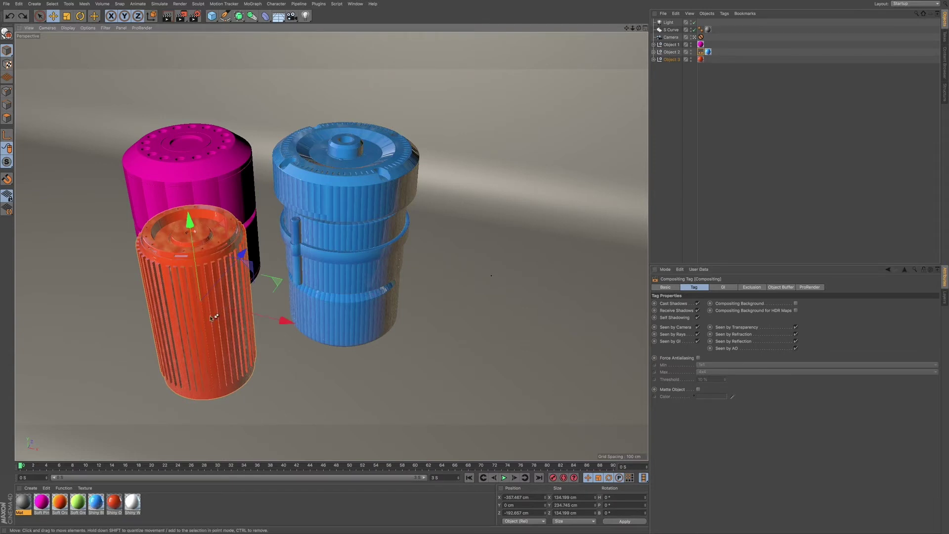
pyautogui.hotkey('ctrl', 'z')
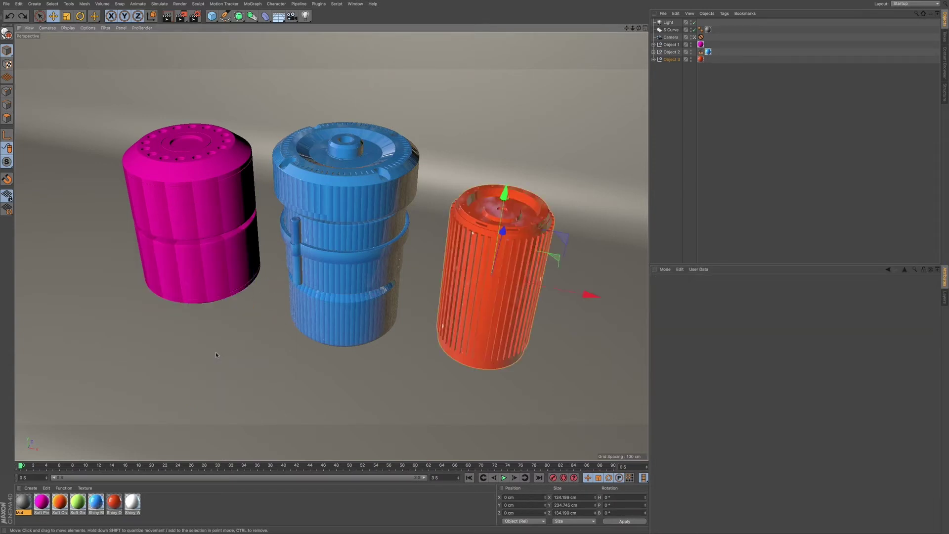
# Step: Turn off Seen by Camera in Object 2's Compositing tag, render the scene, and re-enable the option
pyautogui.click(700, 51)
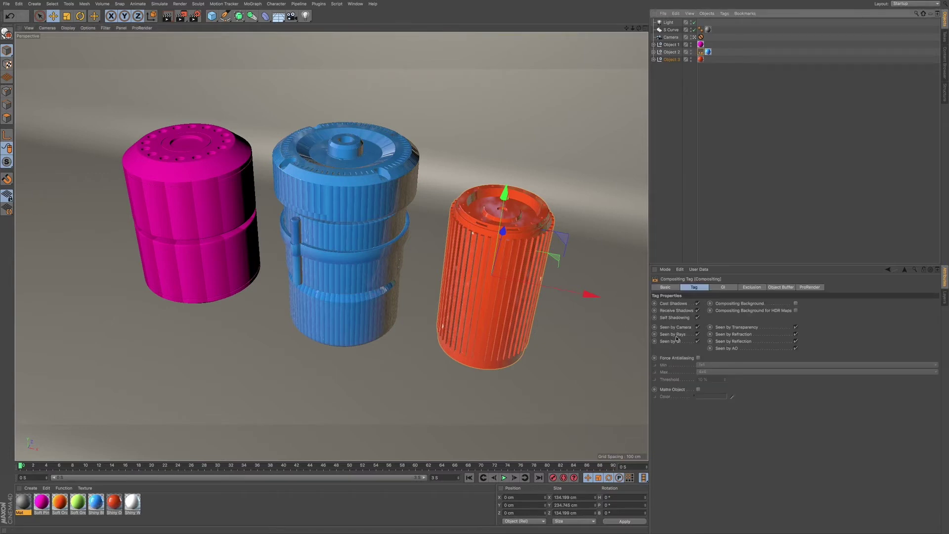
pyautogui.click(697, 327)
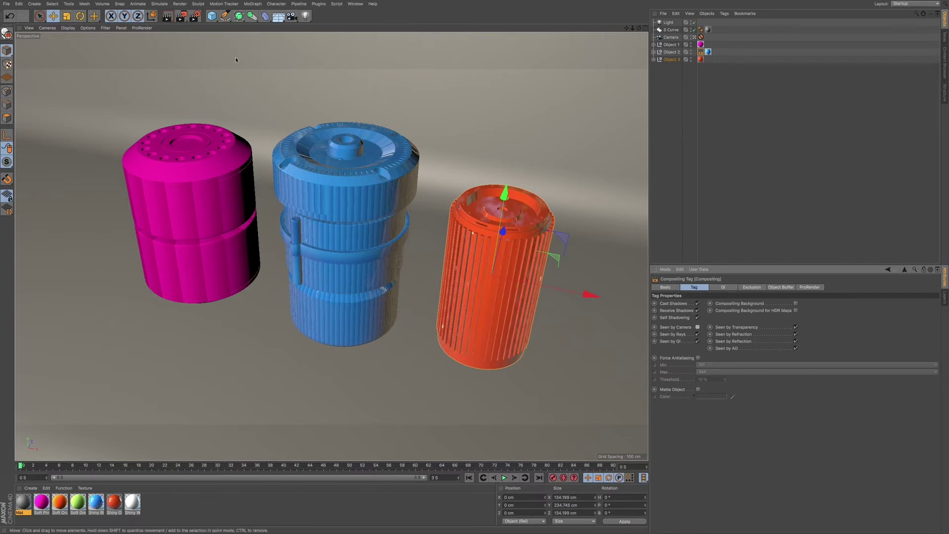
pyautogui.click(181, 16)
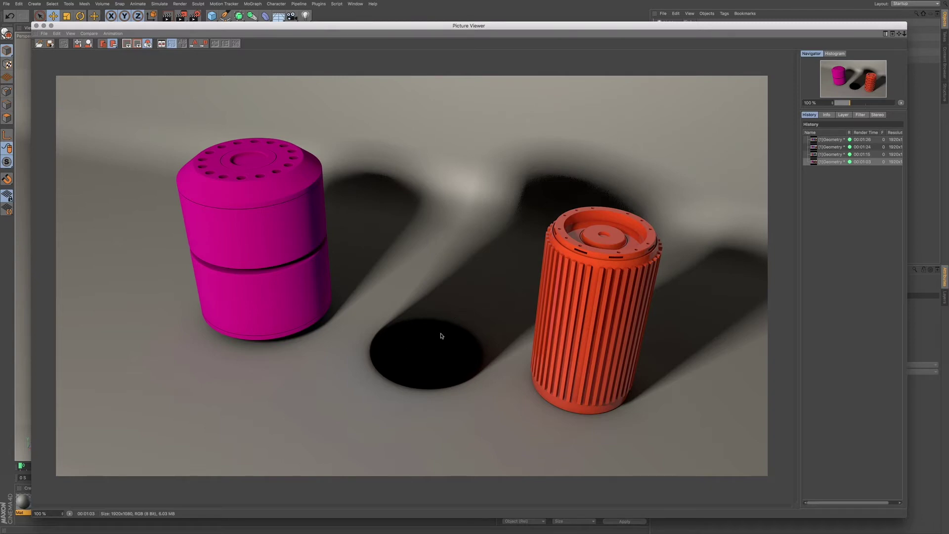
pyautogui.click(44, 26)
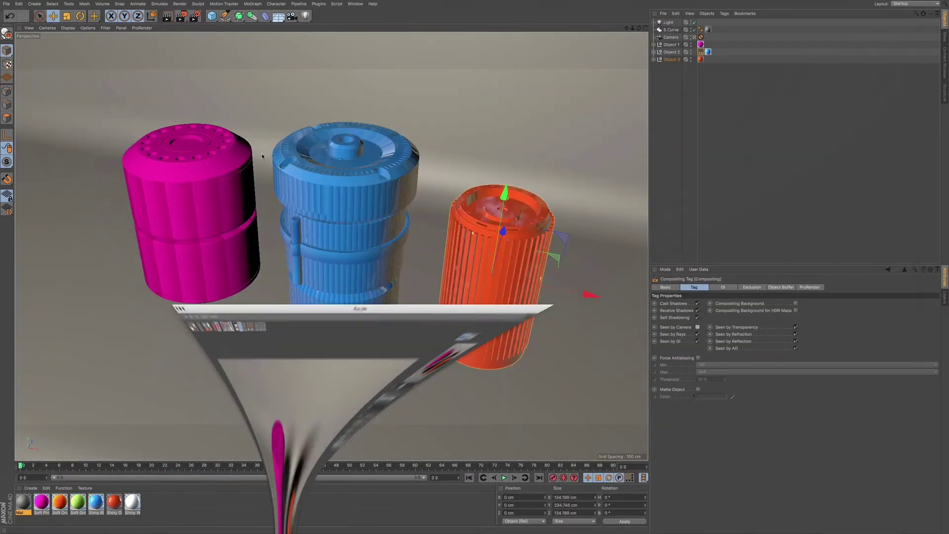
pyautogui.click(697, 326)
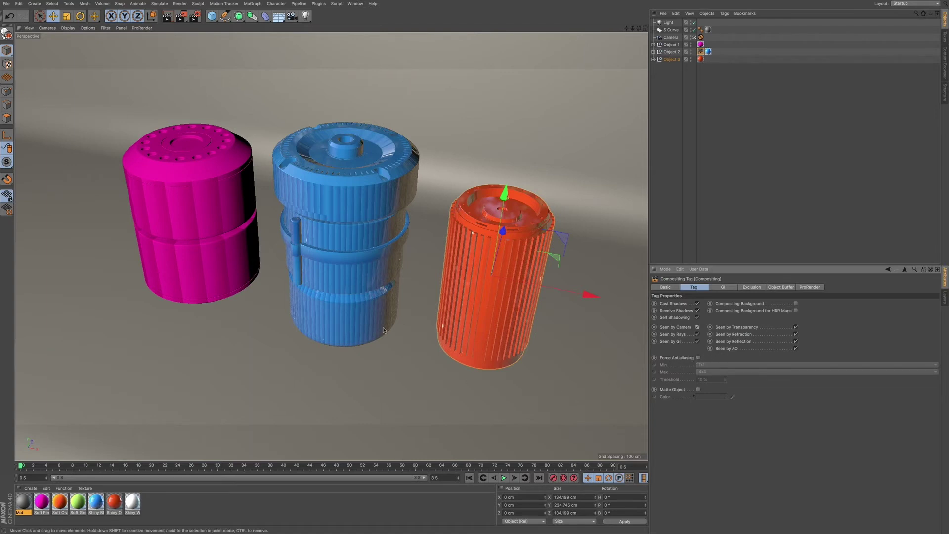
# Step: Switch the renderer to Physical in the Render Settings, then set it back to Standard and close the settings
pyautogui.click(195, 17)
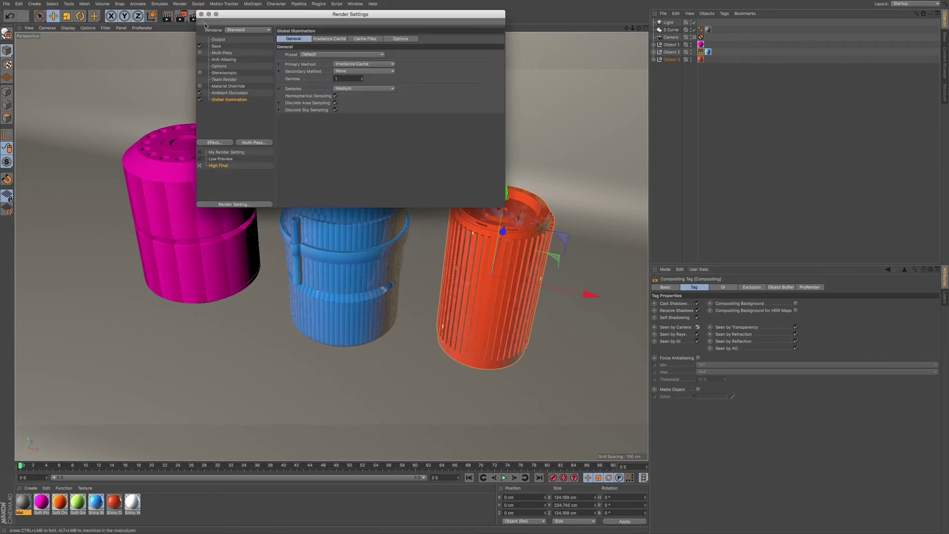
pyautogui.moveTo(257, 14); pyautogui.dragTo(234, 178)
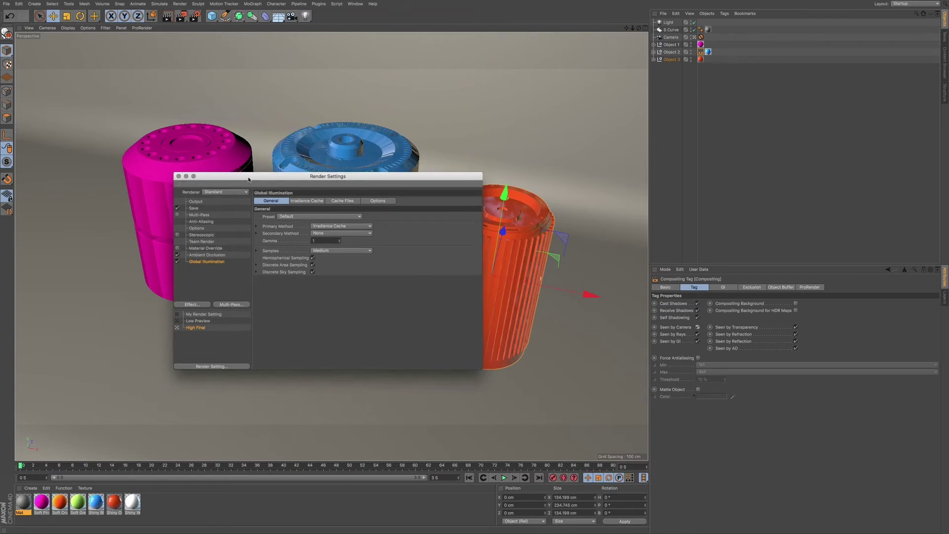
pyautogui.moveTo(250, 179); pyautogui.dragTo(238, 180)
pyautogui.click(221, 194)
pyautogui.click(219, 209)
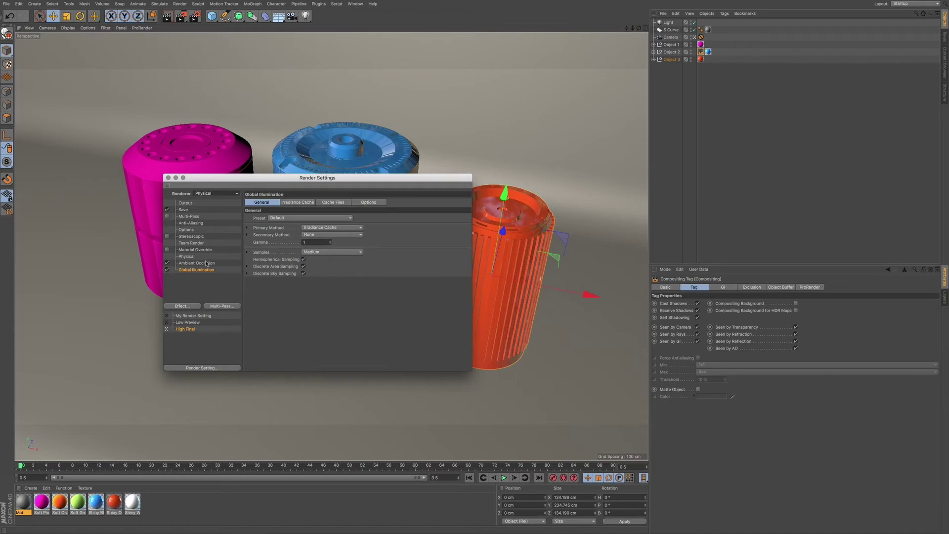
pyautogui.click(221, 193)
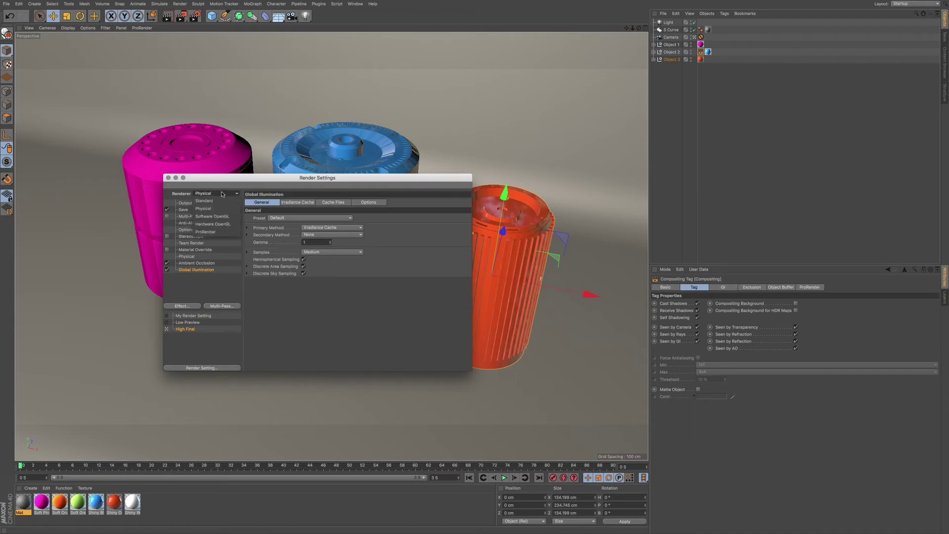
pyautogui.click(220, 200)
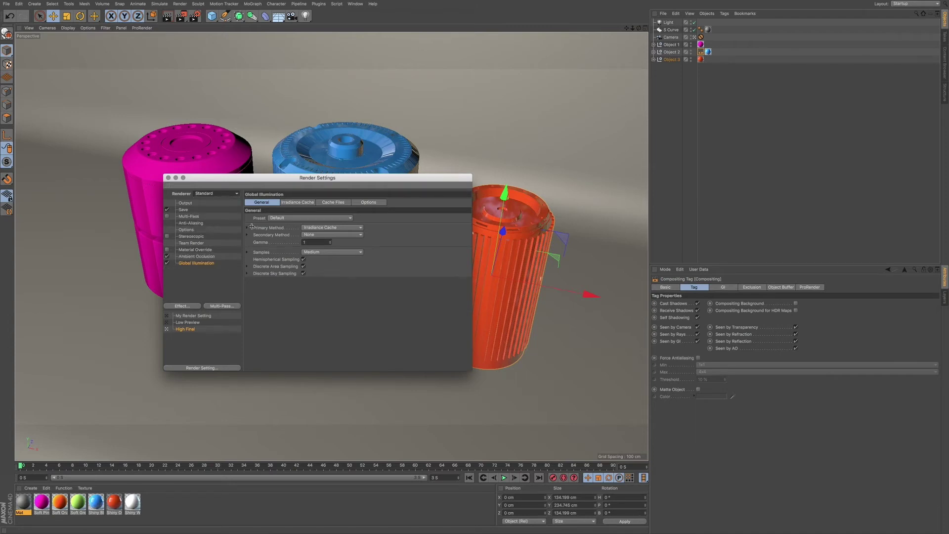
pyautogui.click(167, 178)
# Step: Enable Force Antialiasing in Object 2's Compositing tag
pyautogui.click(697, 357)
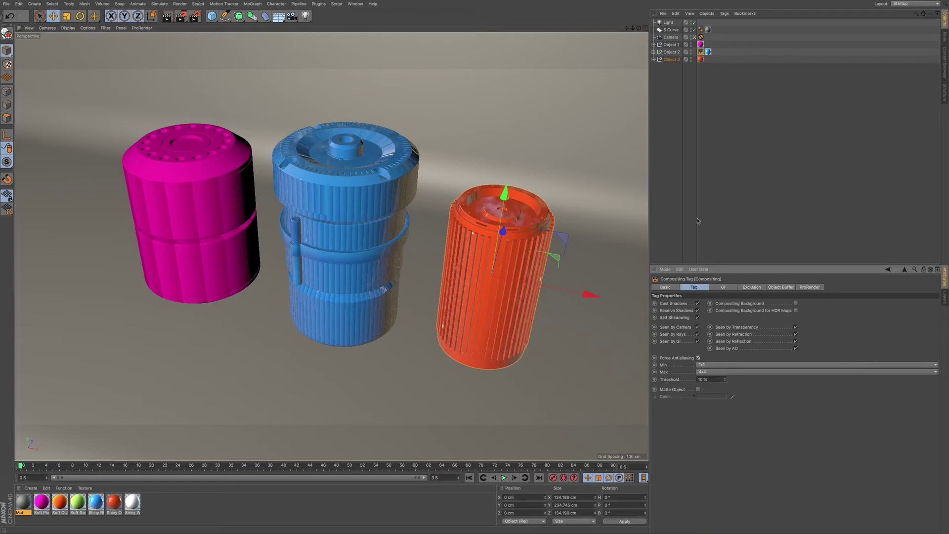
# Step: Undo the Force Antialiasing change on Object 2's Compositing tag, choose Best anti-aliasing in the Render Settings, and re-enable Force Antialiasing
pyautogui.hotkey('ctrl', 'z')
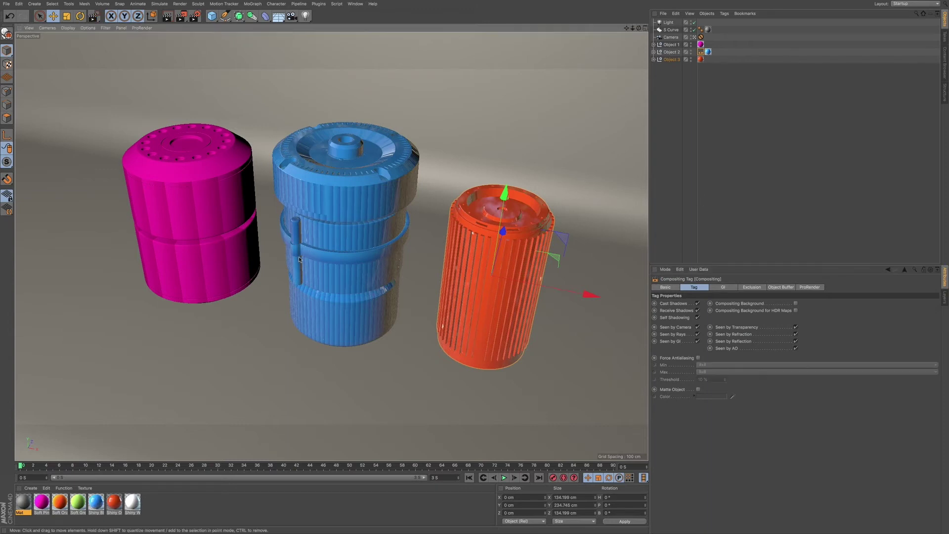
pyautogui.click(193, 18)
pyautogui.moveTo(270, 14); pyautogui.dragTo(327, 156)
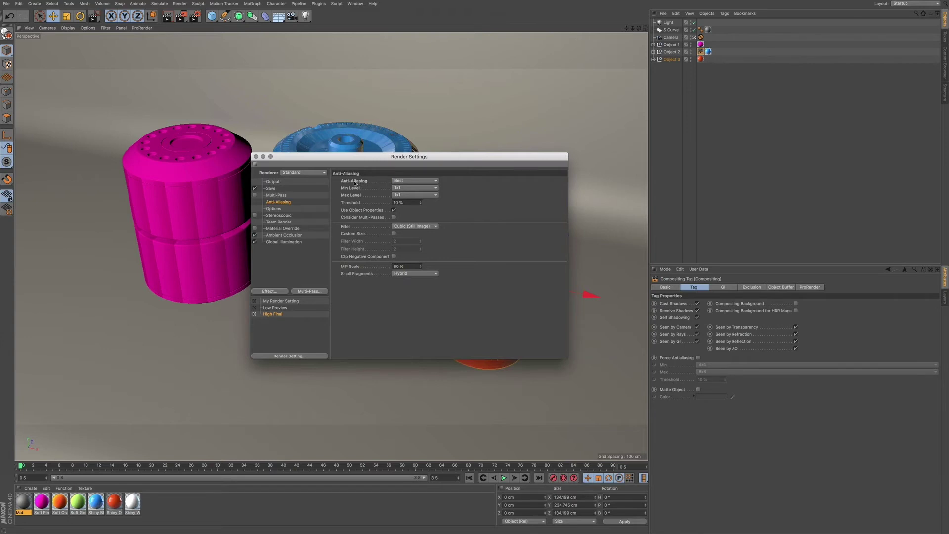
pyautogui.click(403, 180)
pyautogui.click(400, 204)
pyautogui.moveTo(434, 159); pyautogui.dragTo(430, 155)
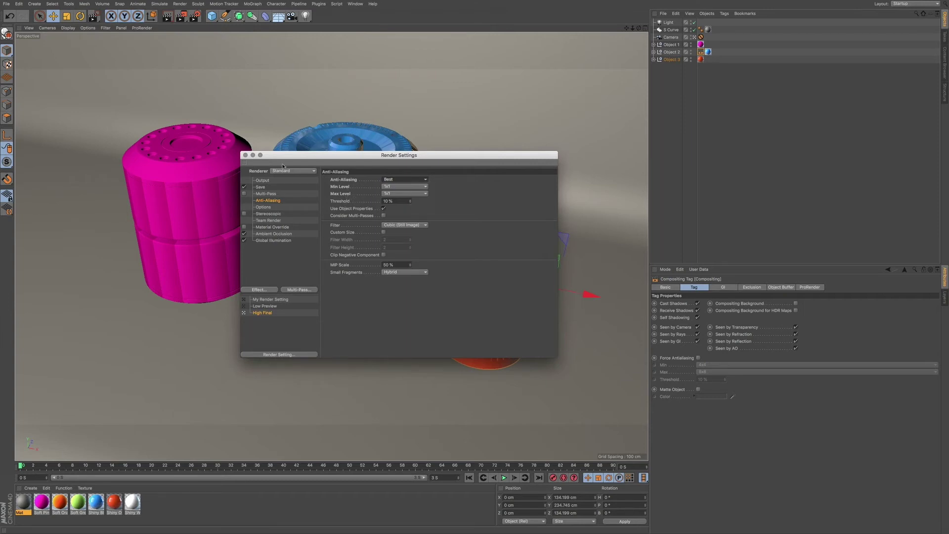
pyautogui.click(245, 155)
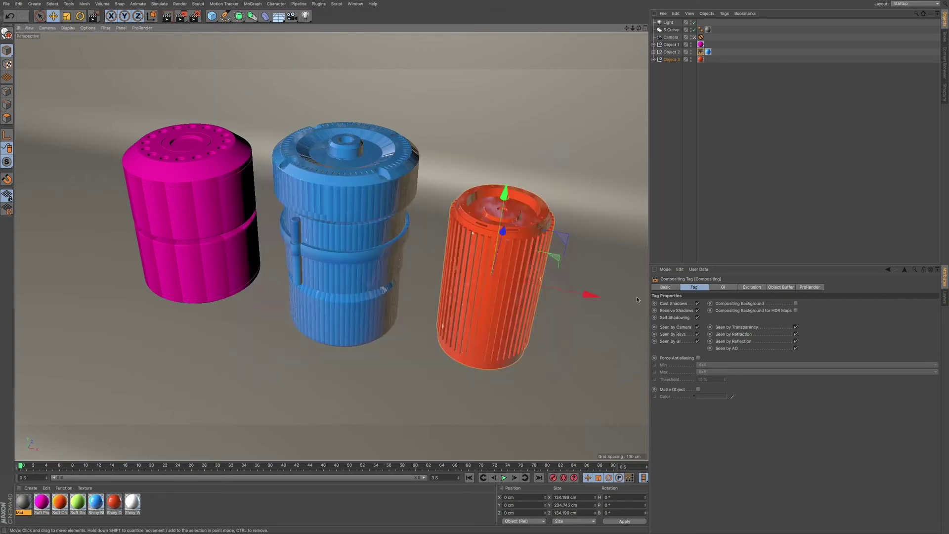
pyautogui.click(698, 358)
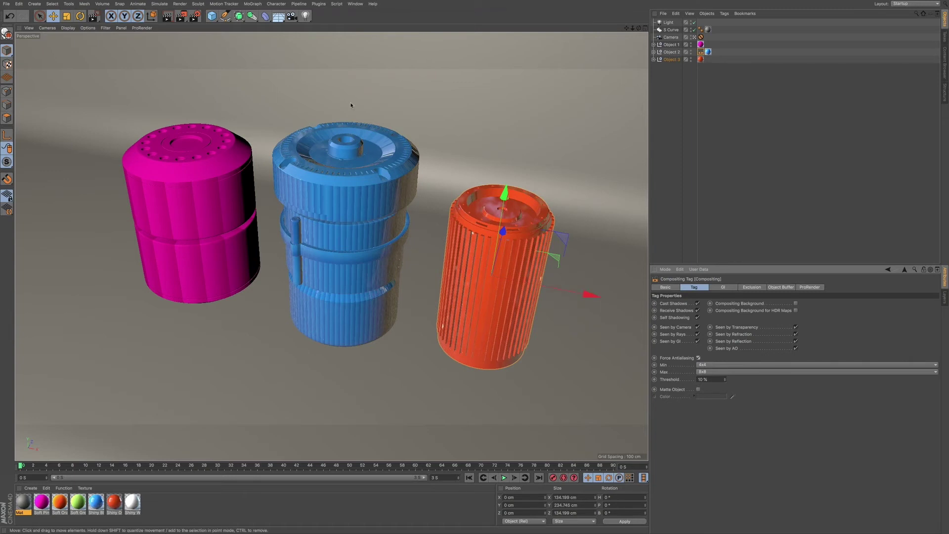
# Step: Open the Picture Viewer and switch between the last two renders in its history to compare them
pyautogui.click(355, 4)
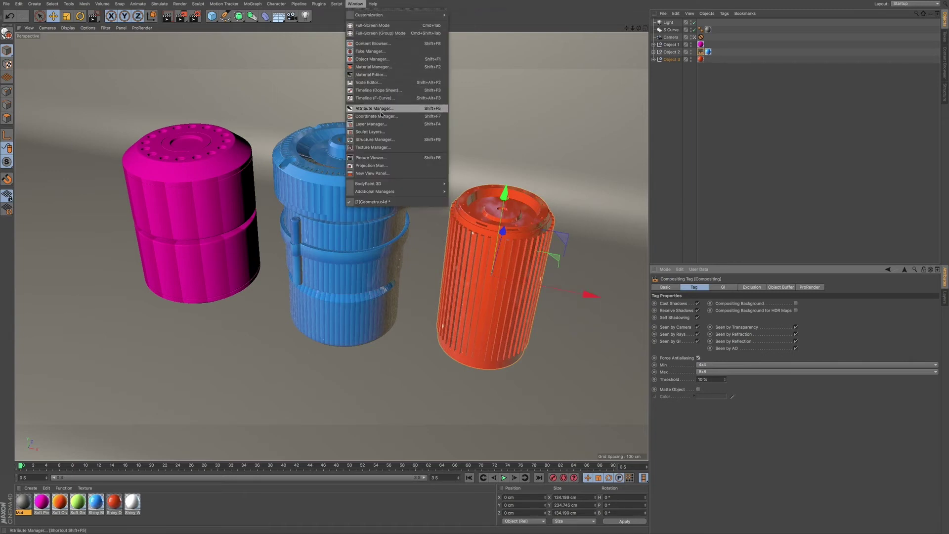
pyautogui.click(382, 154)
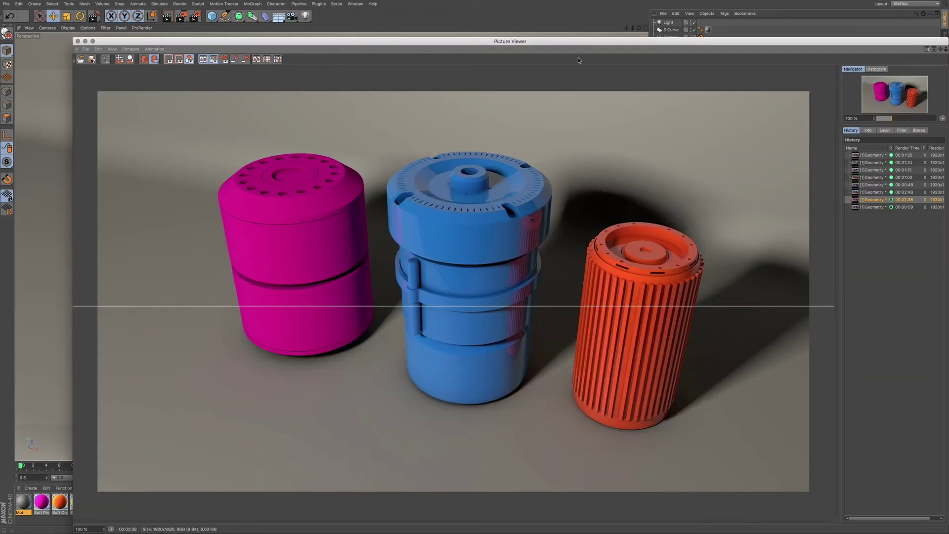
pyautogui.moveTo(576, 43); pyautogui.dragTo(528, 23)
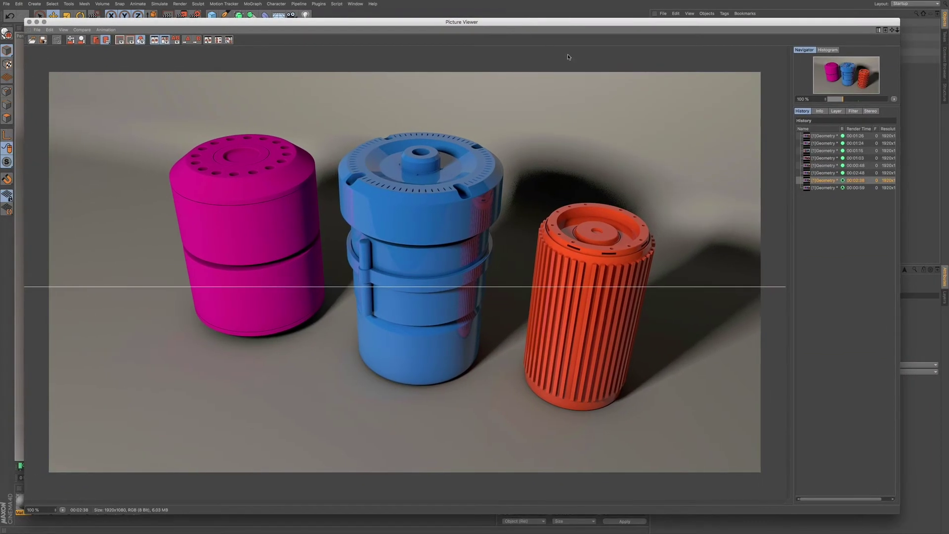
pyautogui.click(826, 188)
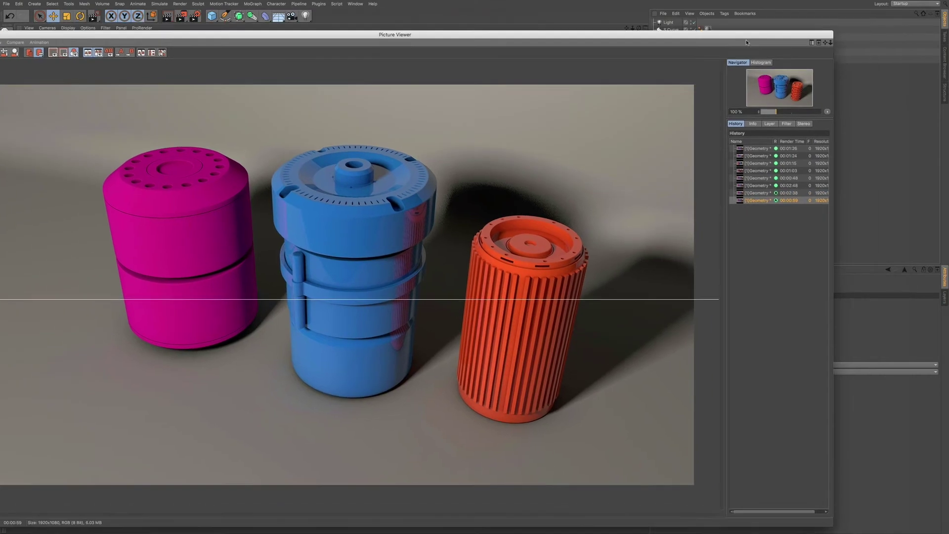
pyautogui.moveTo(746, 39); pyautogui.dragTo(572, 110)
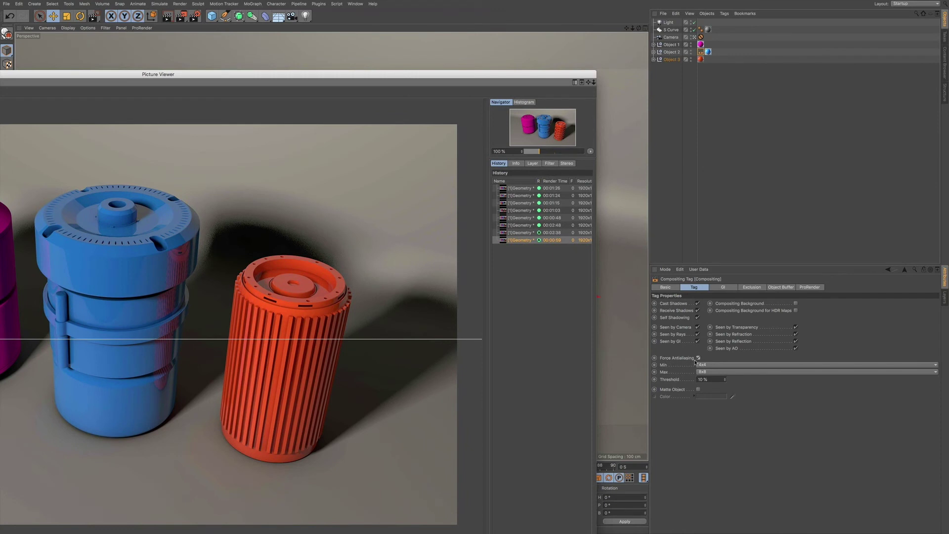
pyautogui.doubleClick(396, 77)
pyautogui.click(811, 182)
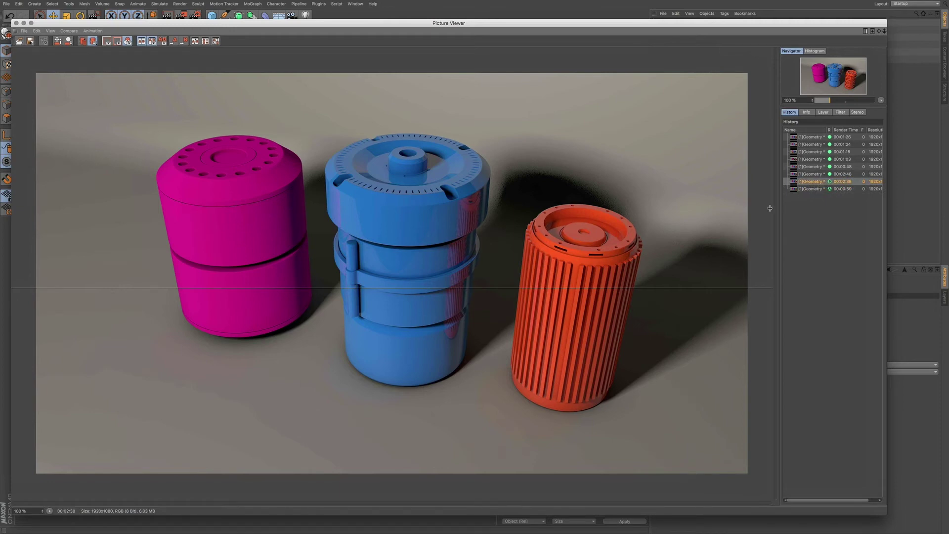
pyautogui.moveTo(730, 25); pyautogui.dragTo(813, 22)
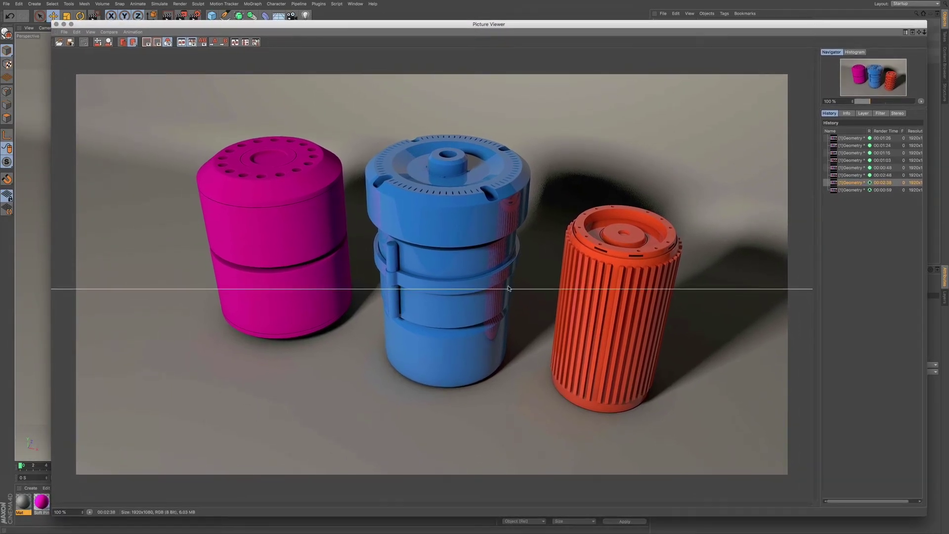
# Step: Compare the two renders by sweeping the dividing line over the blue object, magnifying the picture to 208%
pyautogui.moveTo(507, 288); pyautogui.dragTo(521, 268)
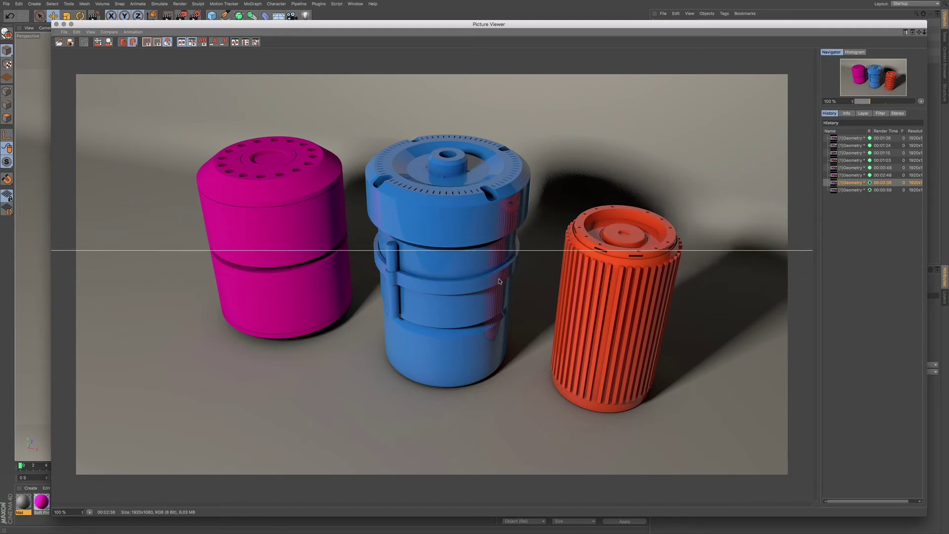
pyautogui.moveTo(527, 253)
pyautogui.mouseDown()
pyautogui.moveTo(529, 218)
pyautogui.moveTo(530, 260)
pyautogui.moveTo(535, 213)
pyautogui.moveTo(525, 244)
pyautogui.mouseUp()
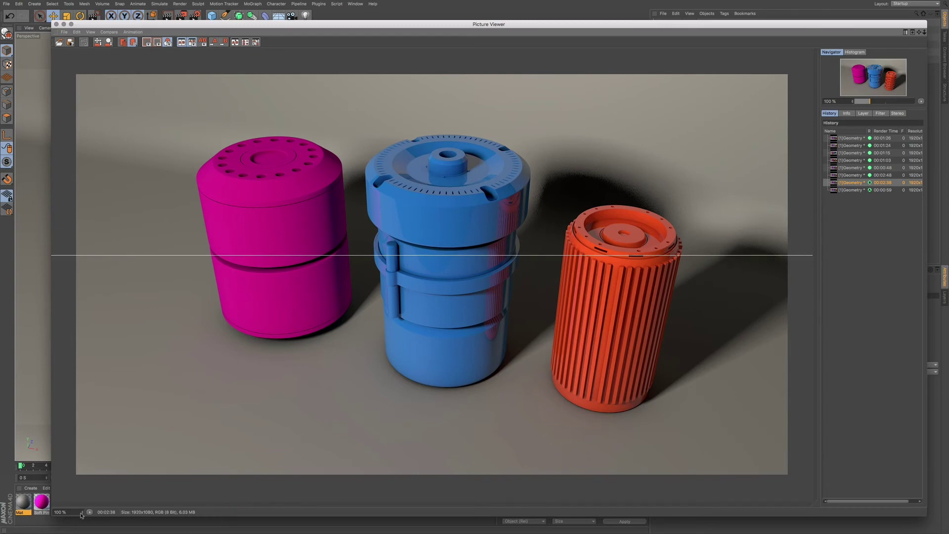
pyautogui.moveTo(82, 514); pyautogui.dragTo(88, 461)
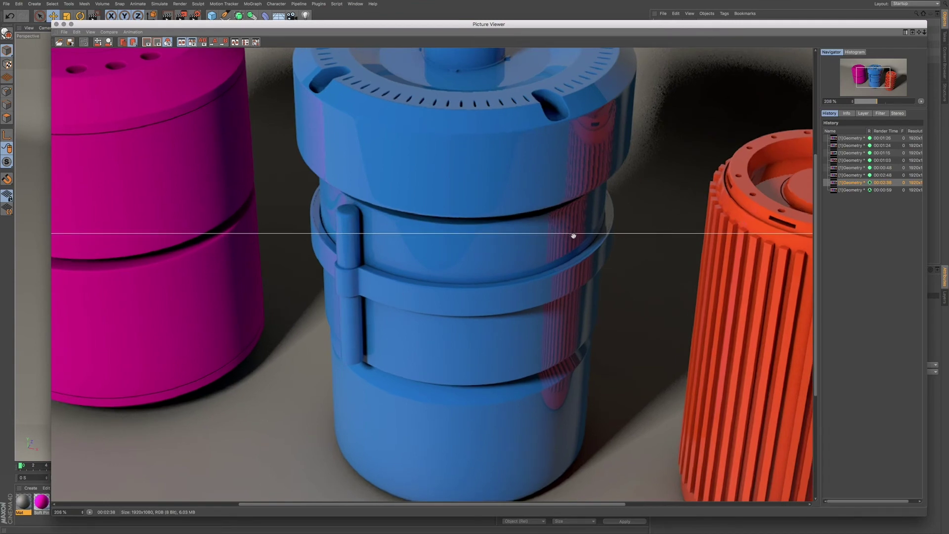
pyautogui.moveTo(573, 232); pyautogui.dragTo(567, 116)
pyautogui.moveTo(565, 163); pyautogui.dragTo(591, 192)
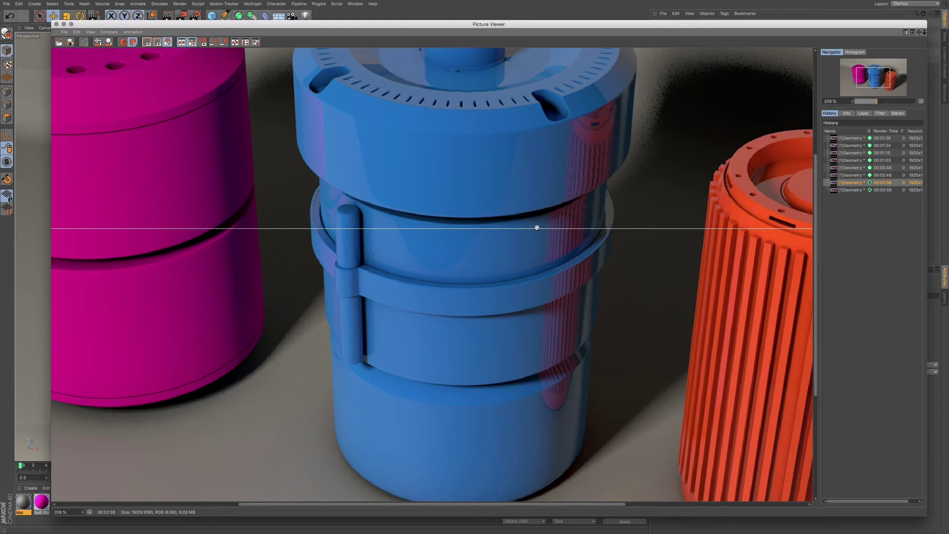
pyautogui.moveTo(536, 228); pyautogui.dragTo(534, 144)
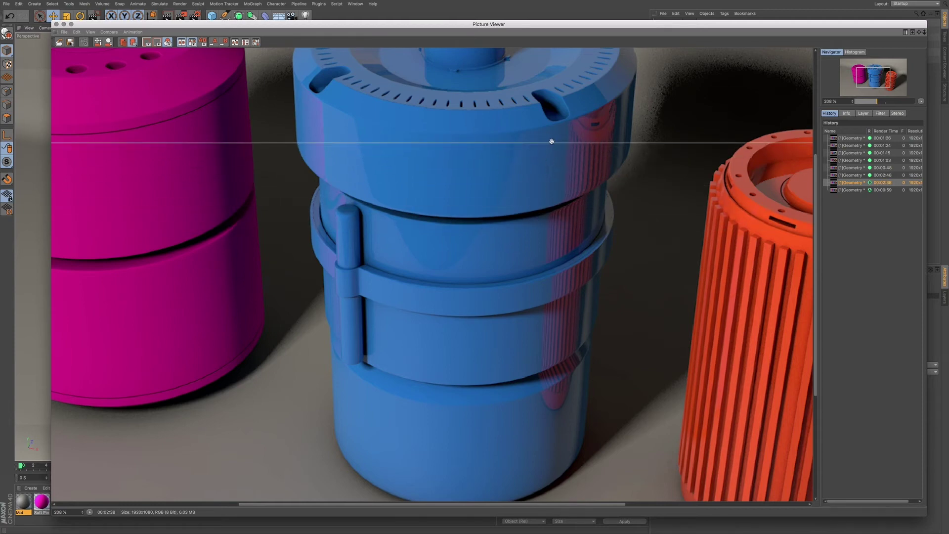
pyautogui.moveTo(552, 142); pyautogui.dragTo(563, 275)
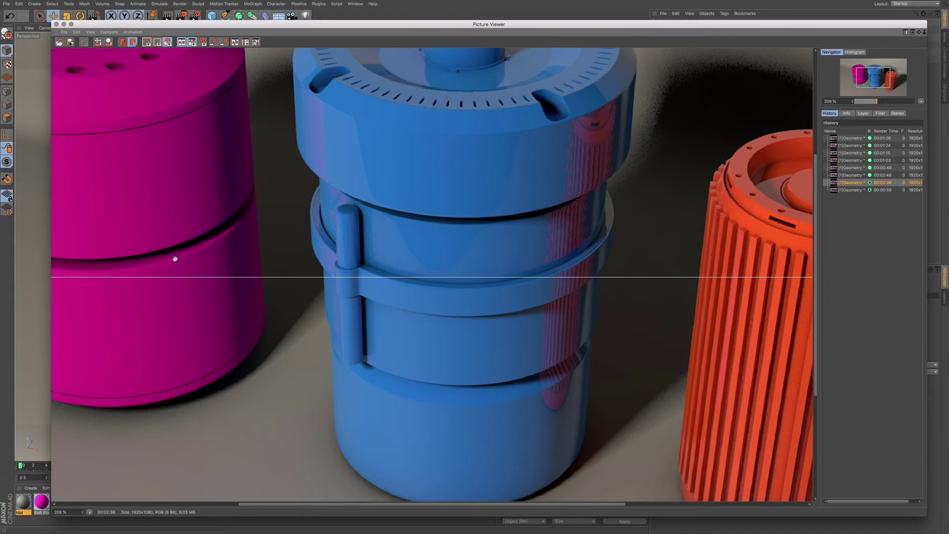
# Step: Set the Picture Viewer zoom back to 100% and close the viewer
pyautogui.doubleClick(64, 512)
pyautogui.press('BackSpace')
pyautogui.write('100')
pyautogui.press('Return')
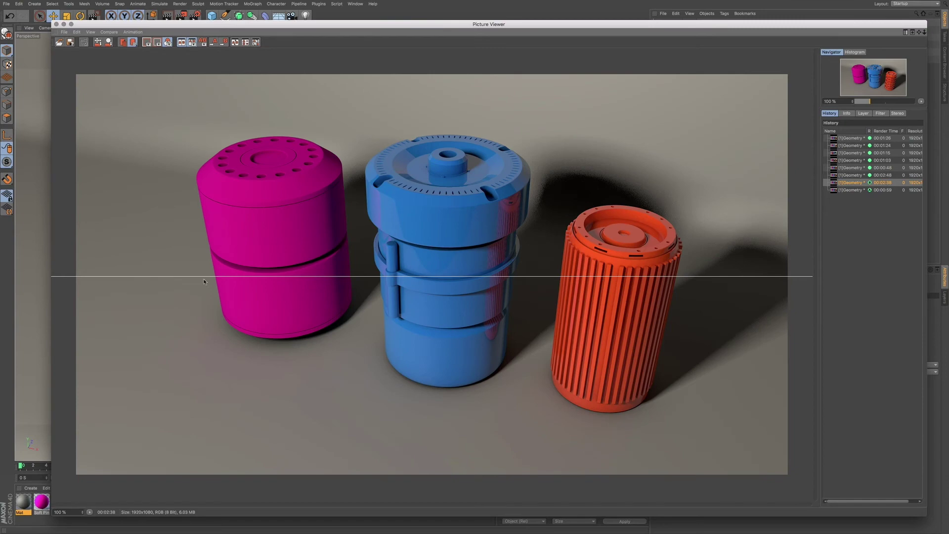
pyautogui.click(64, 24)
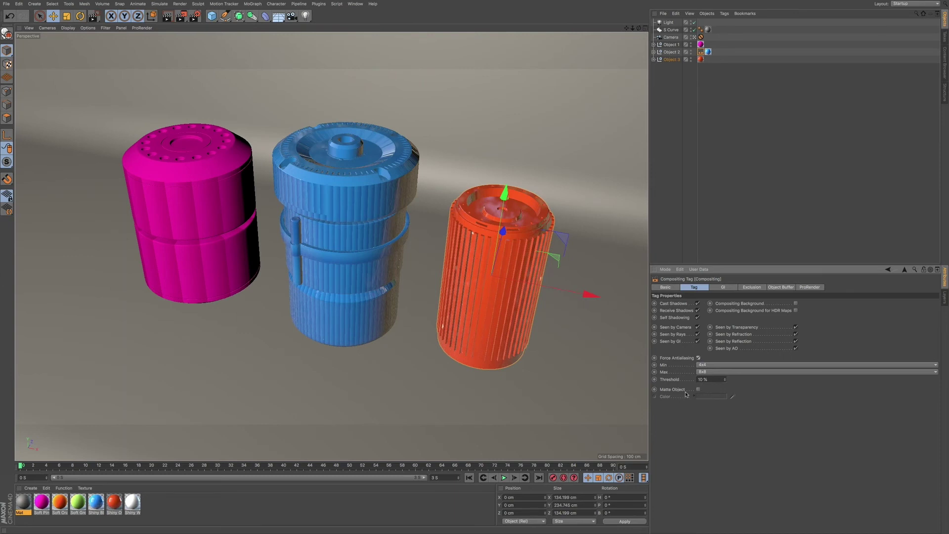
# Step: Enable Matte Object in Object 2's Compositing tag and accept black as the matte color
pyautogui.click(698, 389)
pyautogui.click(709, 396)
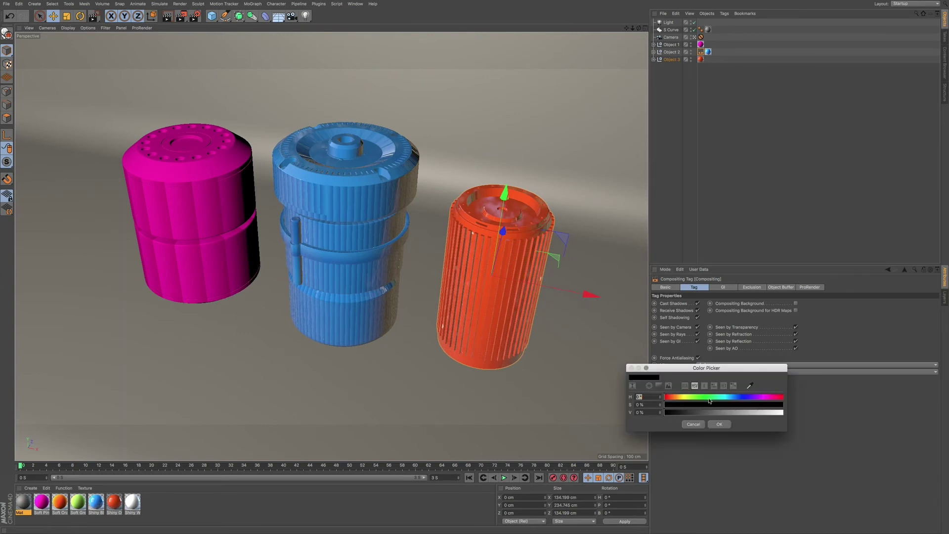
pyautogui.click(719, 424)
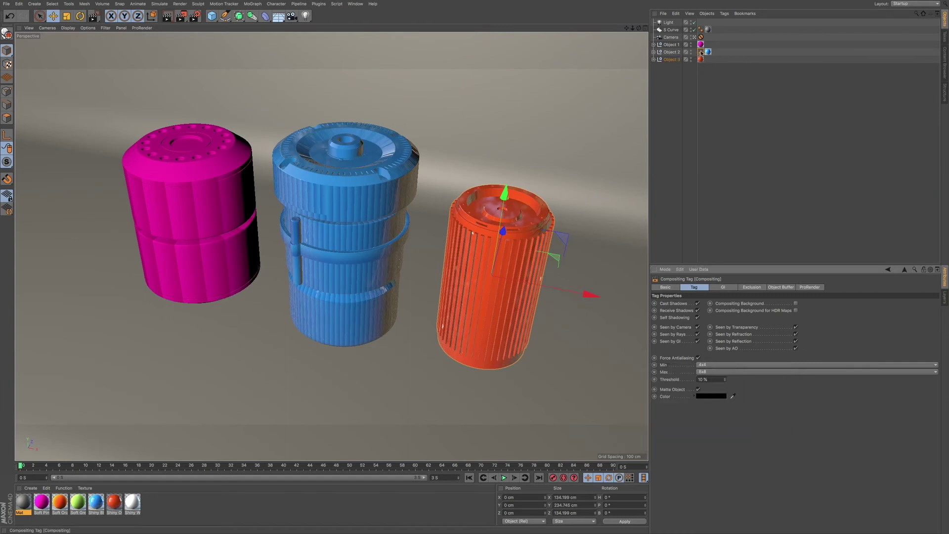
# Step: Turn off Force Antialiasing in Object 2's Compositing tag and render the scene to the Picture Viewer
pyautogui.click(698, 358)
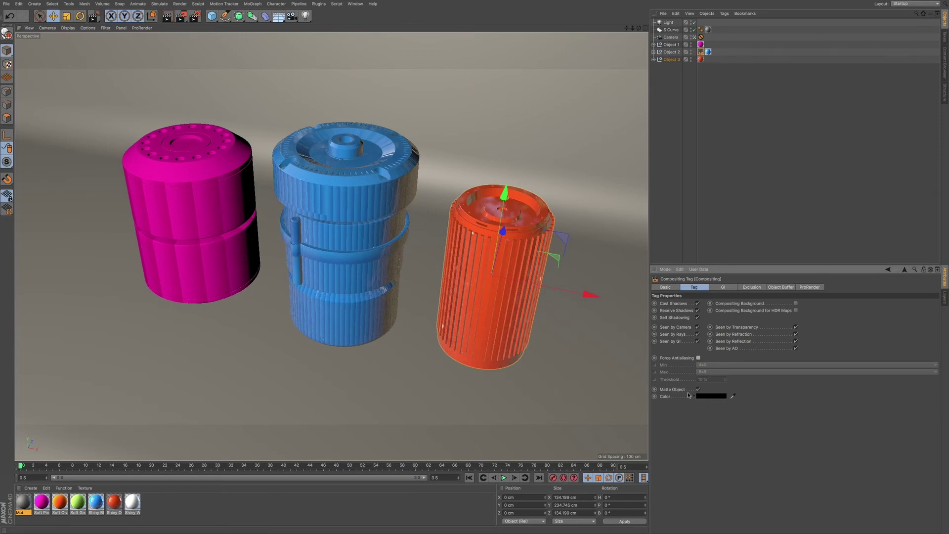
pyautogui.hotkey('shift', 'r')
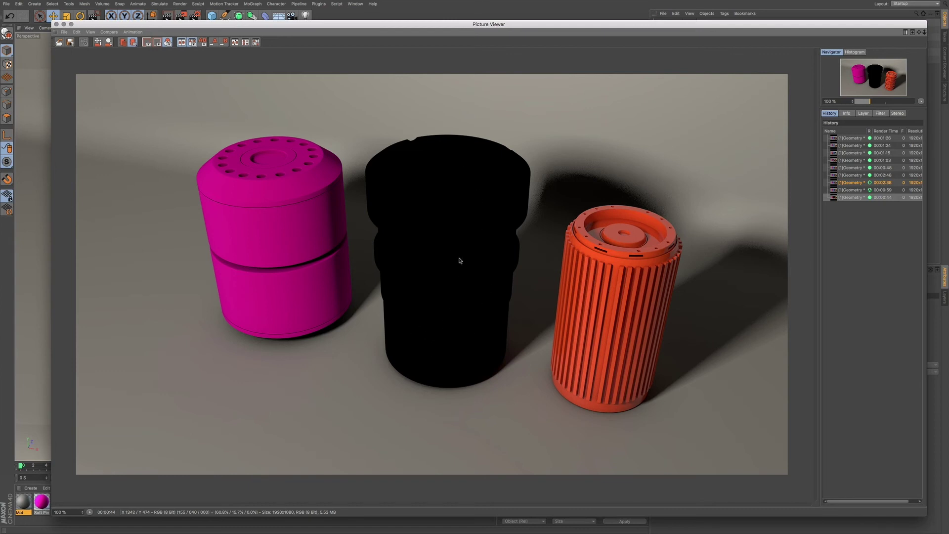
pyautogui.moveTo(779, 24); pyautogui.dragTo(527, 38)
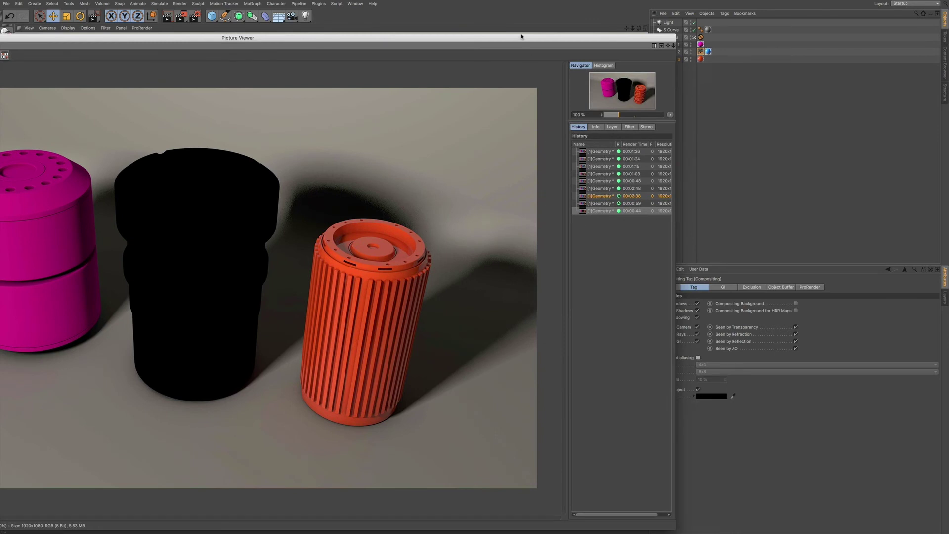
pyautogui.moveTo(519, 38); pyautogui.dragTo(747, 32)
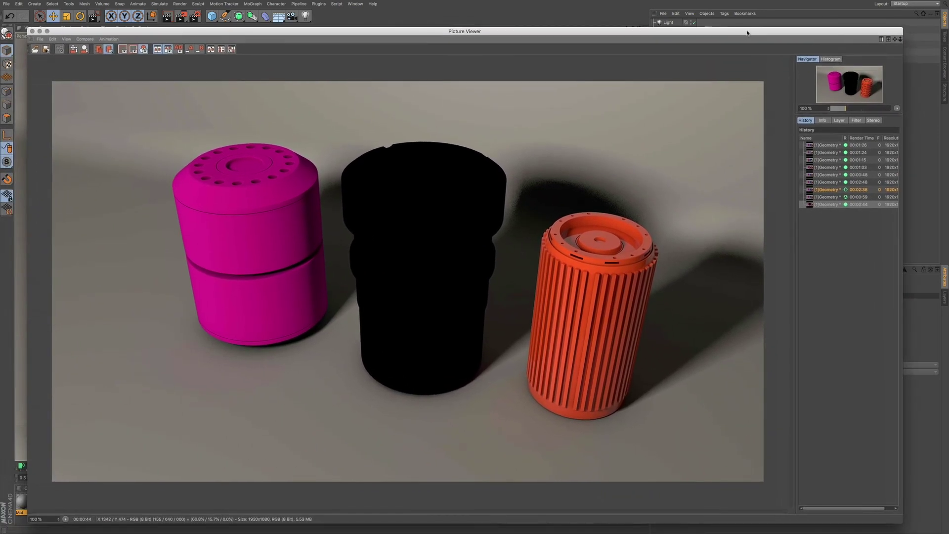
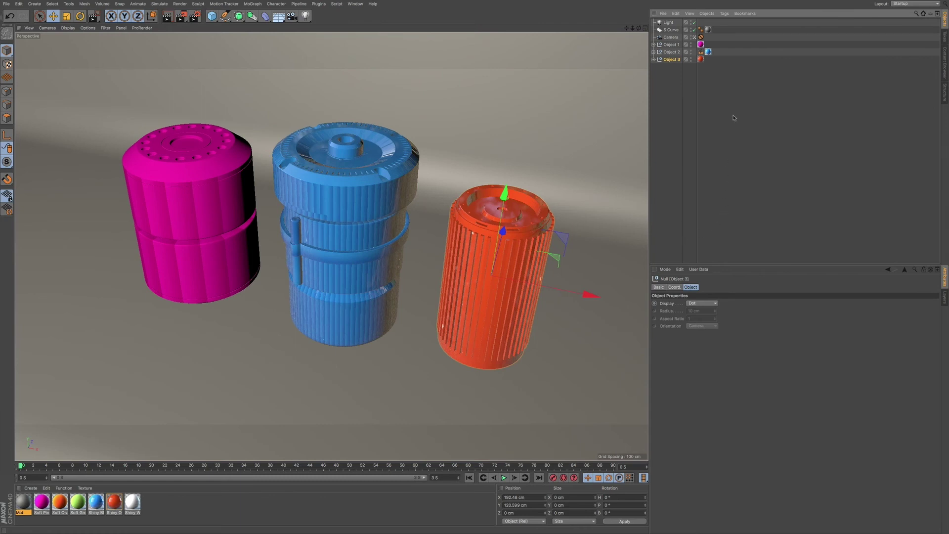
# Step: Examine the Exclusion settings of Object 2's Compositing tag and keep the mode at Exclude
pyautogui.click(700, 52)
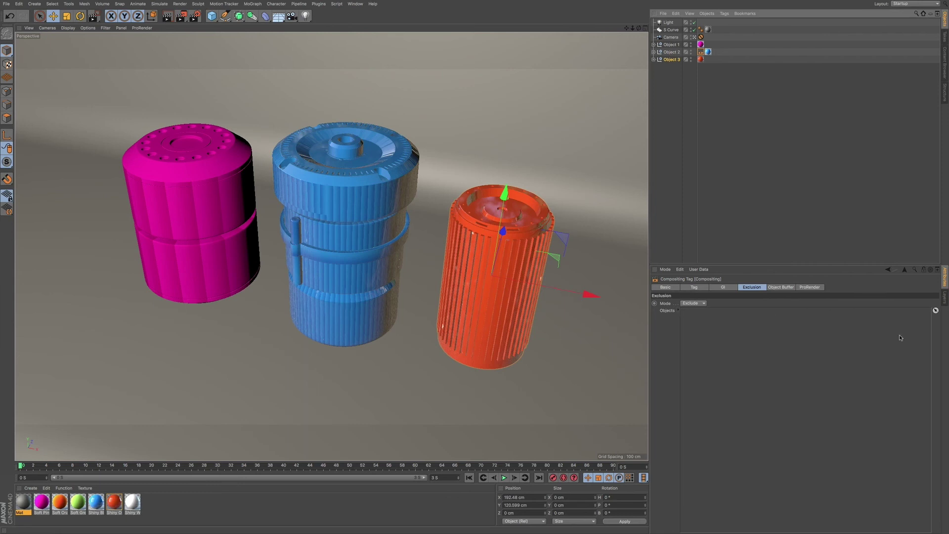
pyautogui.click(694, 303)
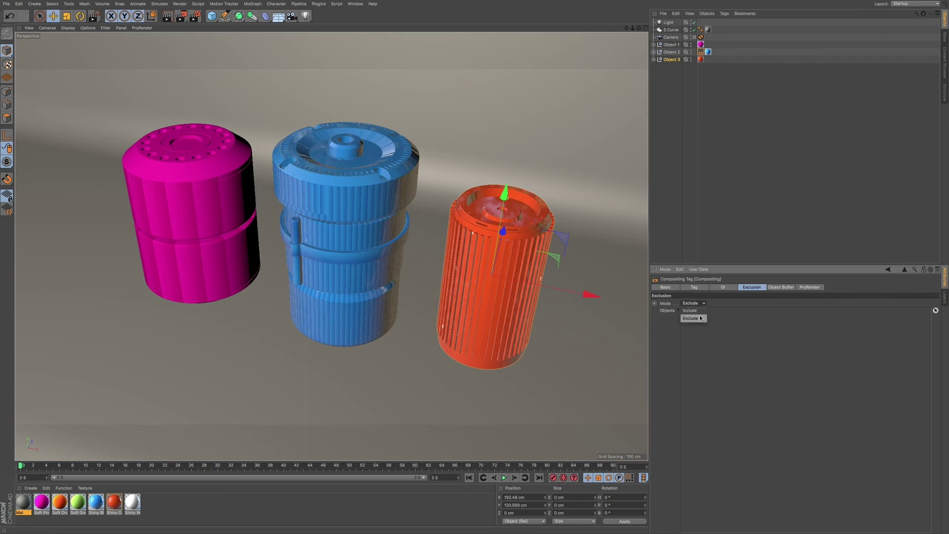
pyautogui.click(692, 317)
# Step: Add a Compositing tag to Object 3
pyautogui.rightClick(675, 61)
pyautogui.moveTo(686, 63)
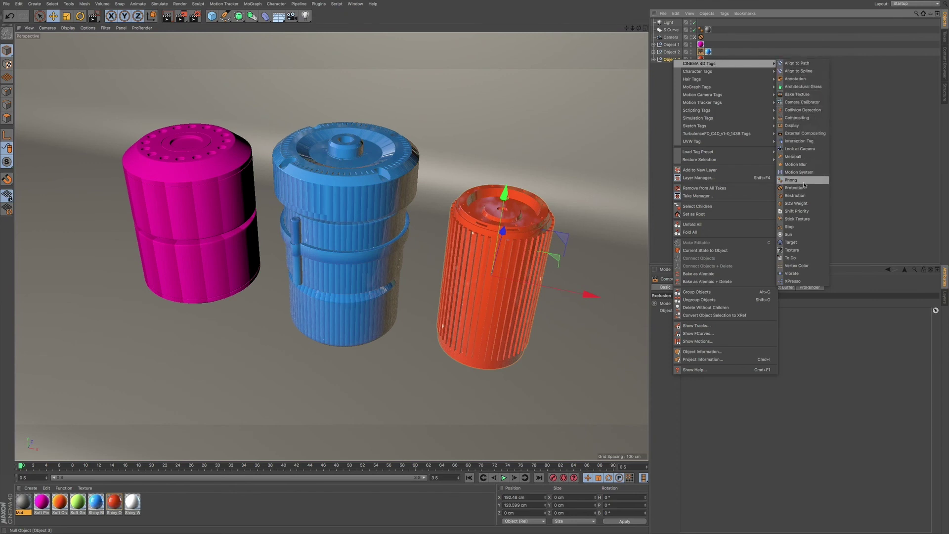
pyautogui.click(800, 119)
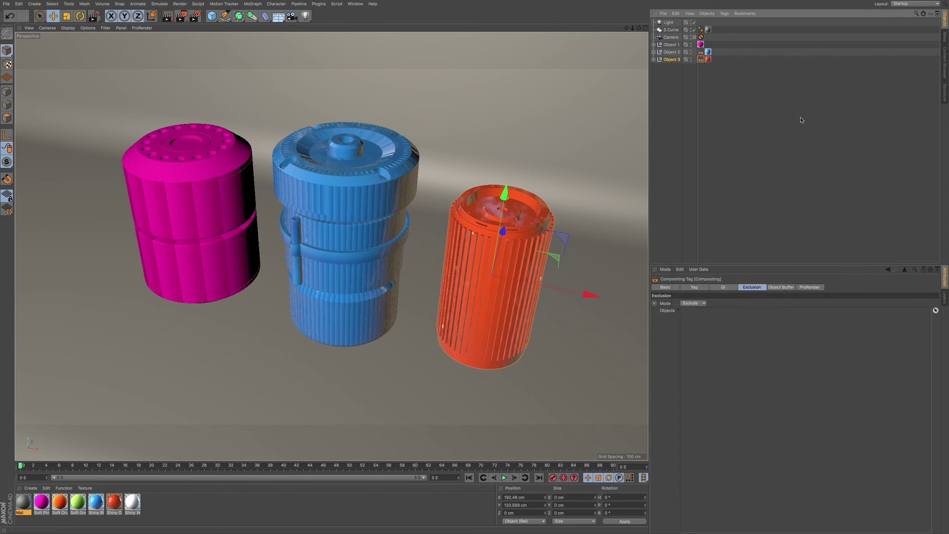
# Step: Add Object 2 to the exclusion list of Object 3's Compositing tag
pyautogui.click(671, 52)
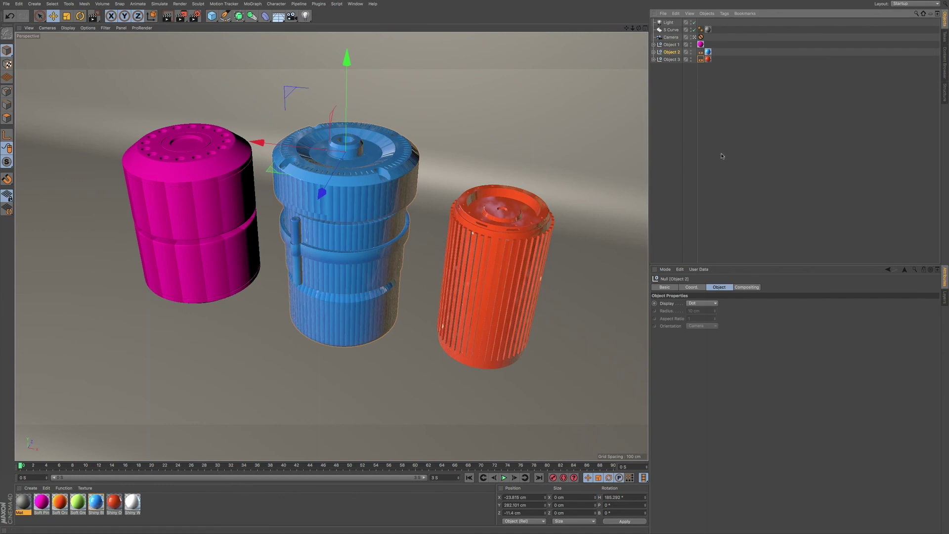
pyautogui.click(673, 60)
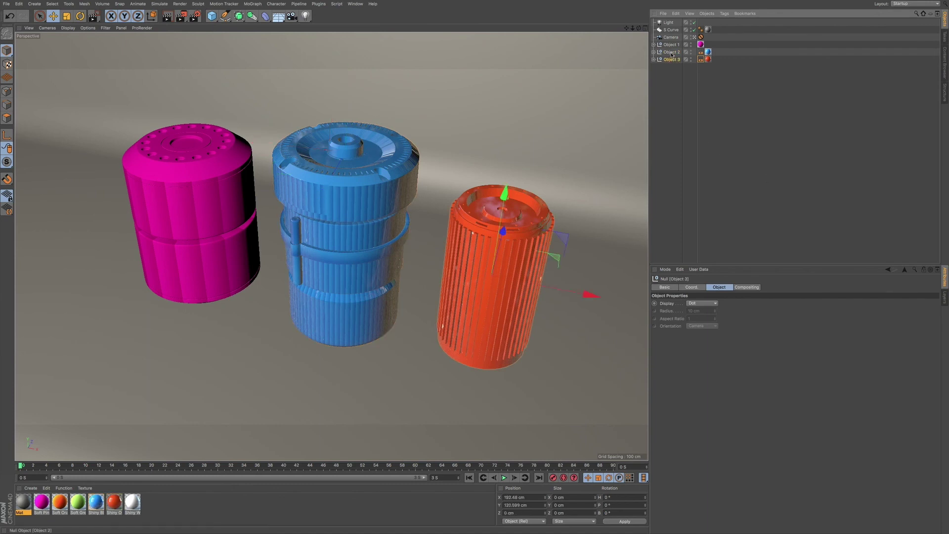
pyautogui.click(701, 59)
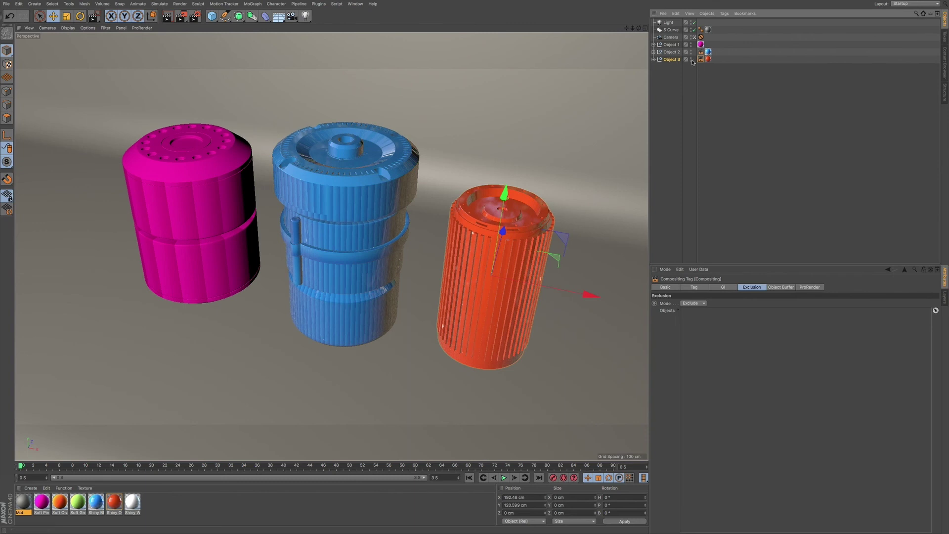
pyautogui.click(672, 52)
pyautogui.moveTo(673, 53); pyautogui.dragTo(720, 318)
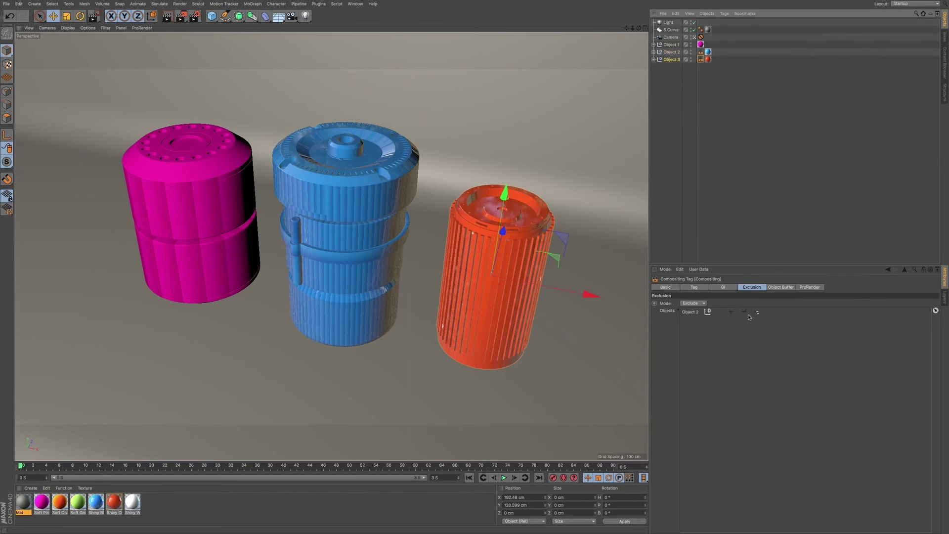
pyautogui.click(720, 316)
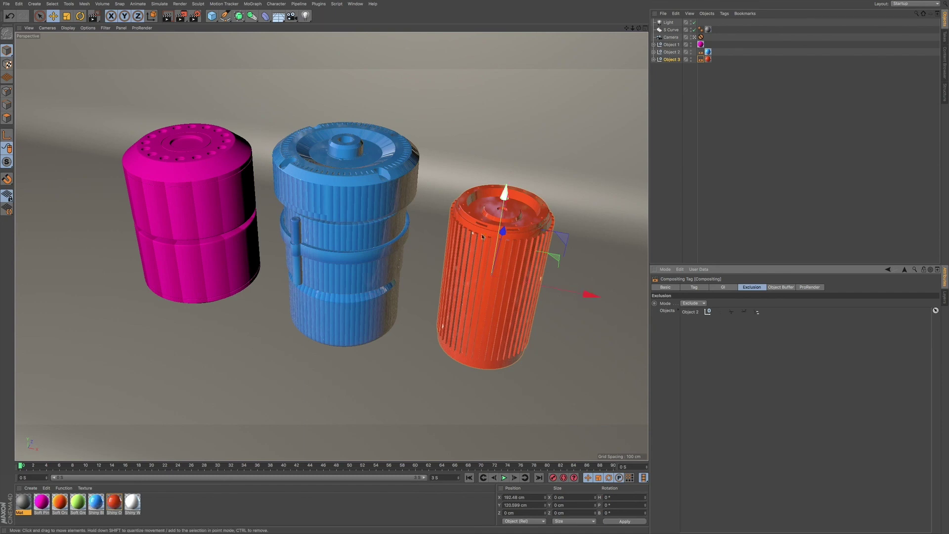
# Step: Render the scene to the Picture Viewer, compare it with the preceding render in the history, and close the viewer
pyautogui.click(180, 16)
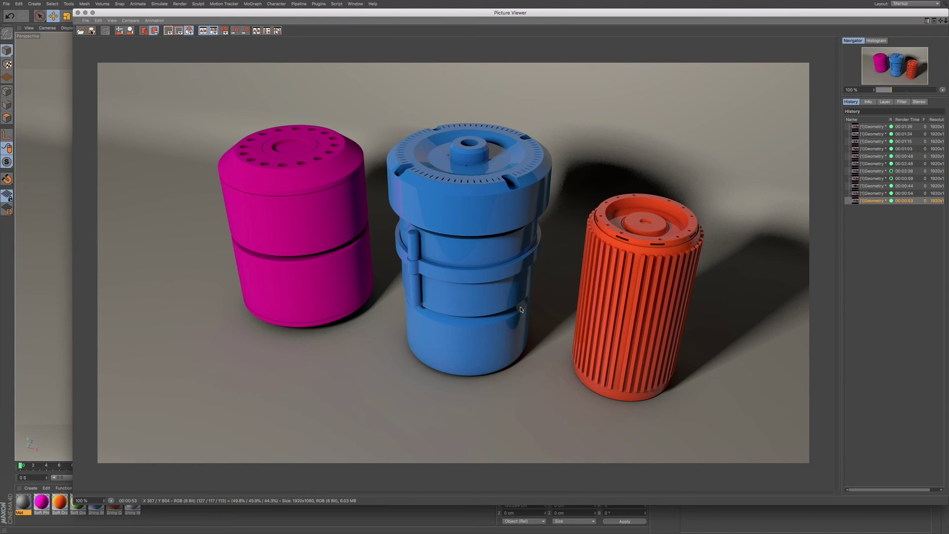
pyautogui.click(869, 193)
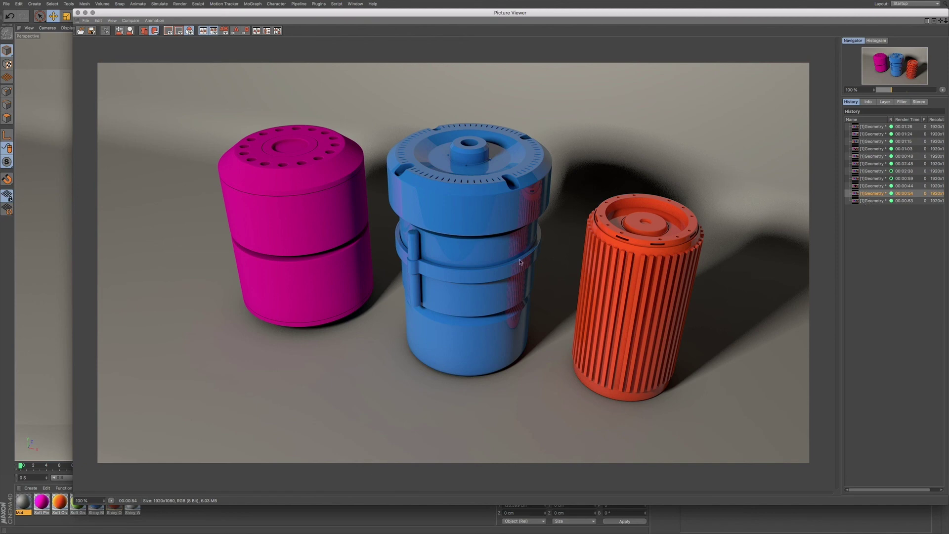
pyautogui.click(865, 201)
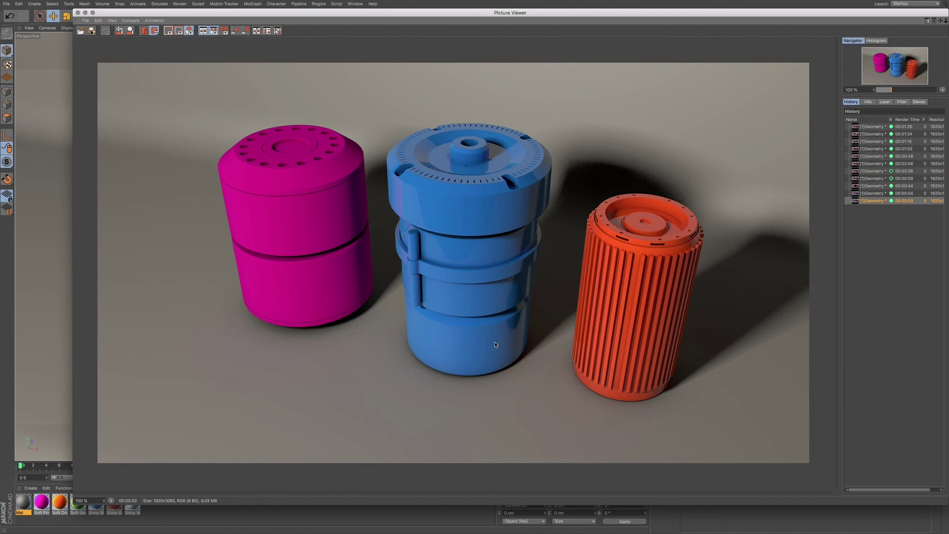
pyautogui.click(85, 13)
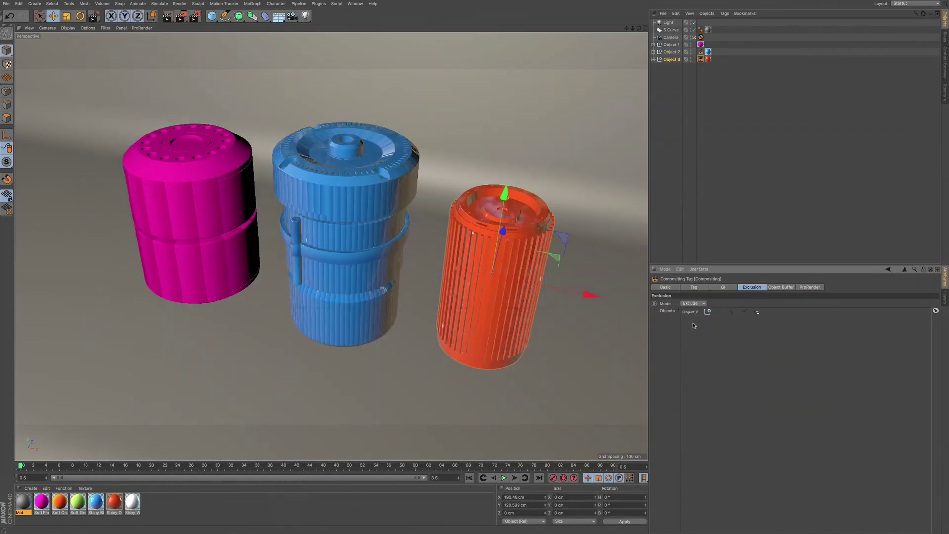